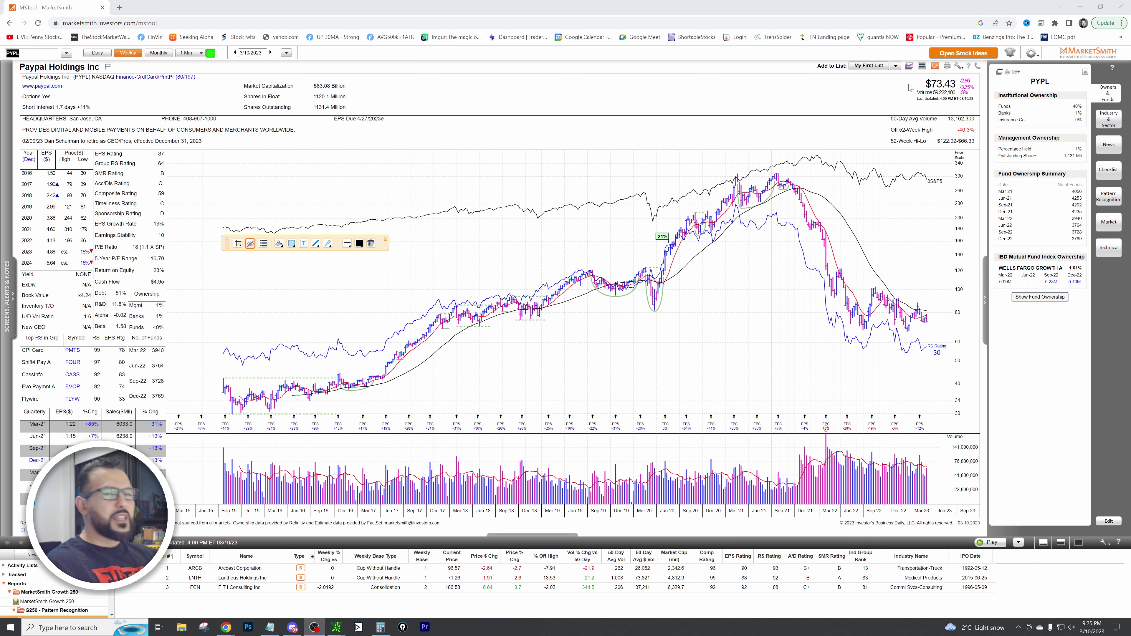
# - Enter ticker PYPL in A22 so PayPal's price $73.43, EPS 2.09 and P/E 35.15 fill in
pyautogui.hotkey('alt', 'Tab')
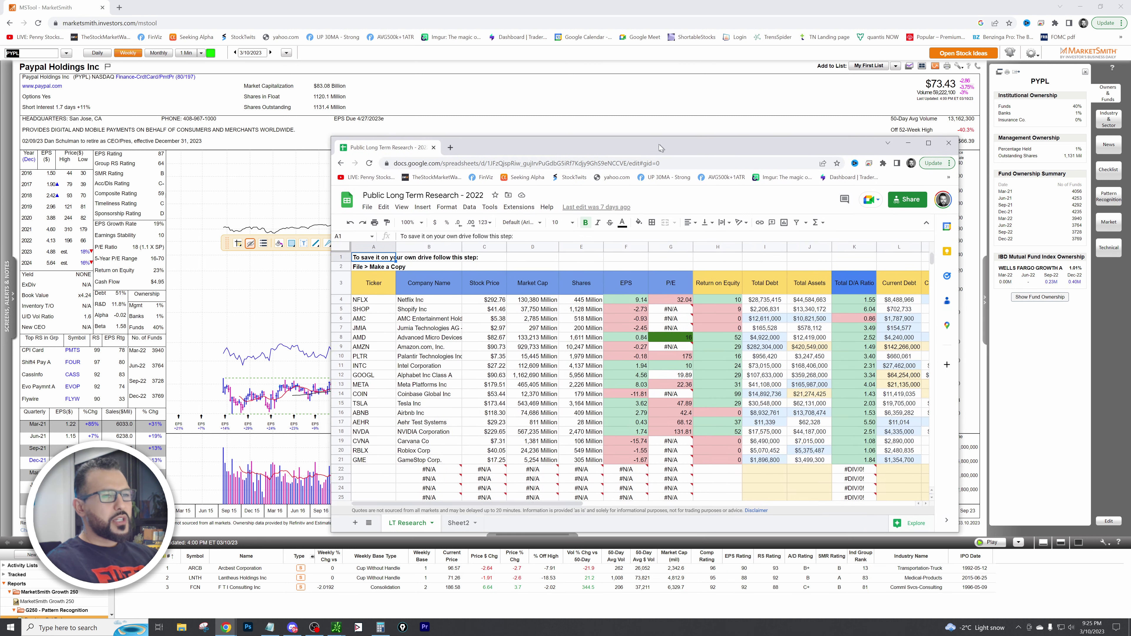
pyautogui.scroll(-1, 416, 432)
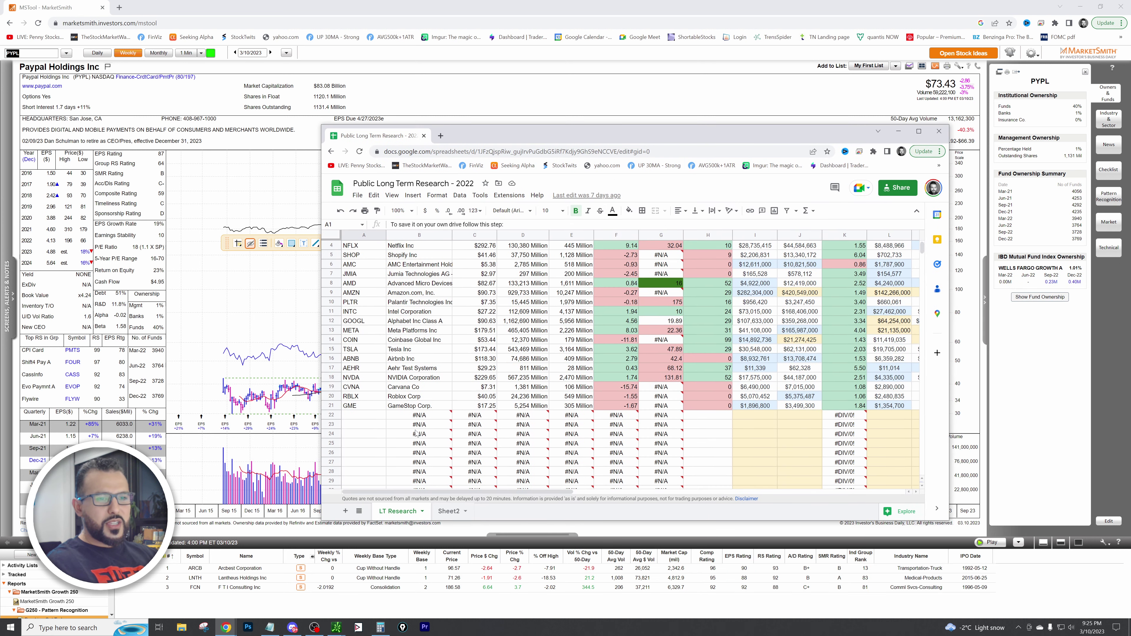
pyautogui.click(366, 416)
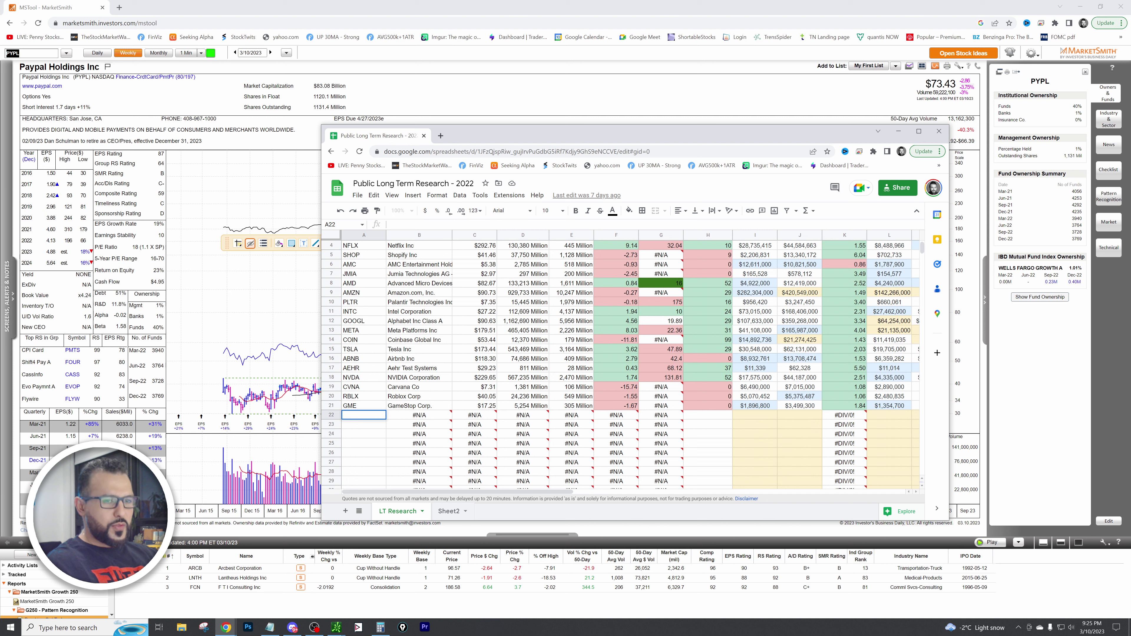
pyautogui.write('PYPL')
pyautogui.press('Return')
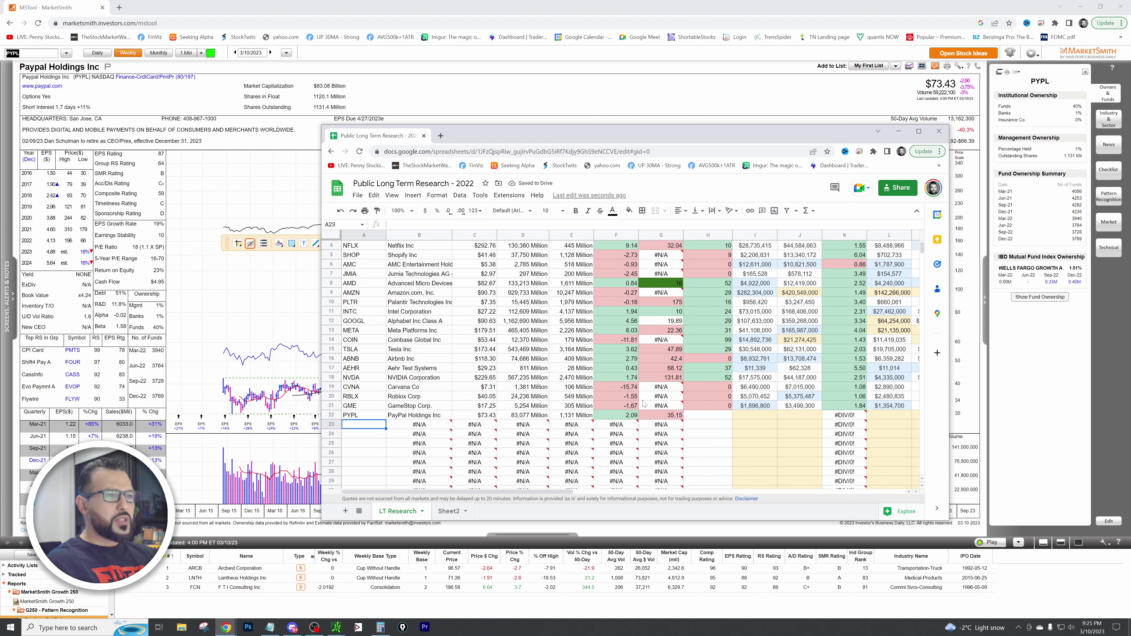
pyautogui.scroll(1, 644, 403)
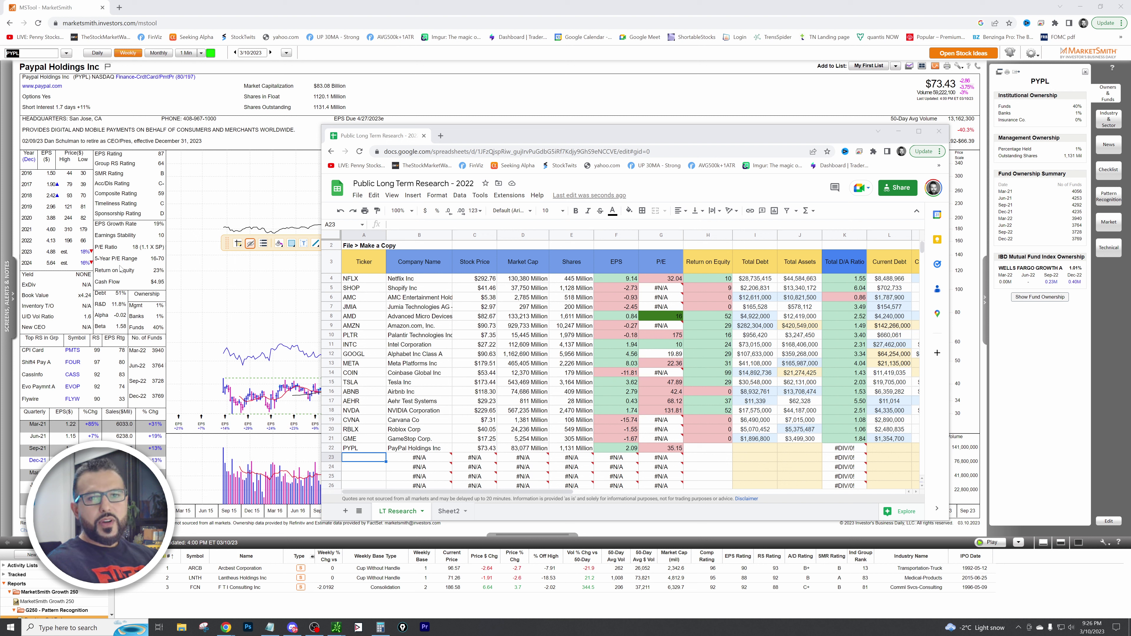
# - Enter PayPal's 23 return on equity from MarketSmith into H22 and clear the annotation boxes
pyautogui.moveTo(93, 222); pyautogui.dragTo(173, 296)
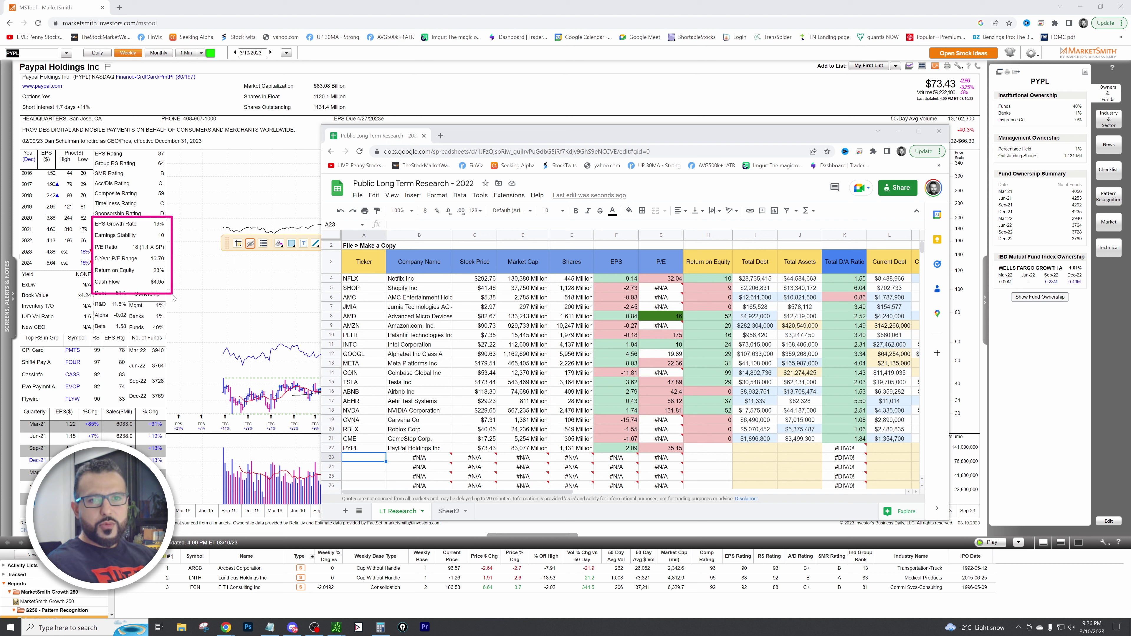
pyautogui.moveTo(93, 262); pyautogui.dragTo(168, 277)
pyautogui.click(712, 449)
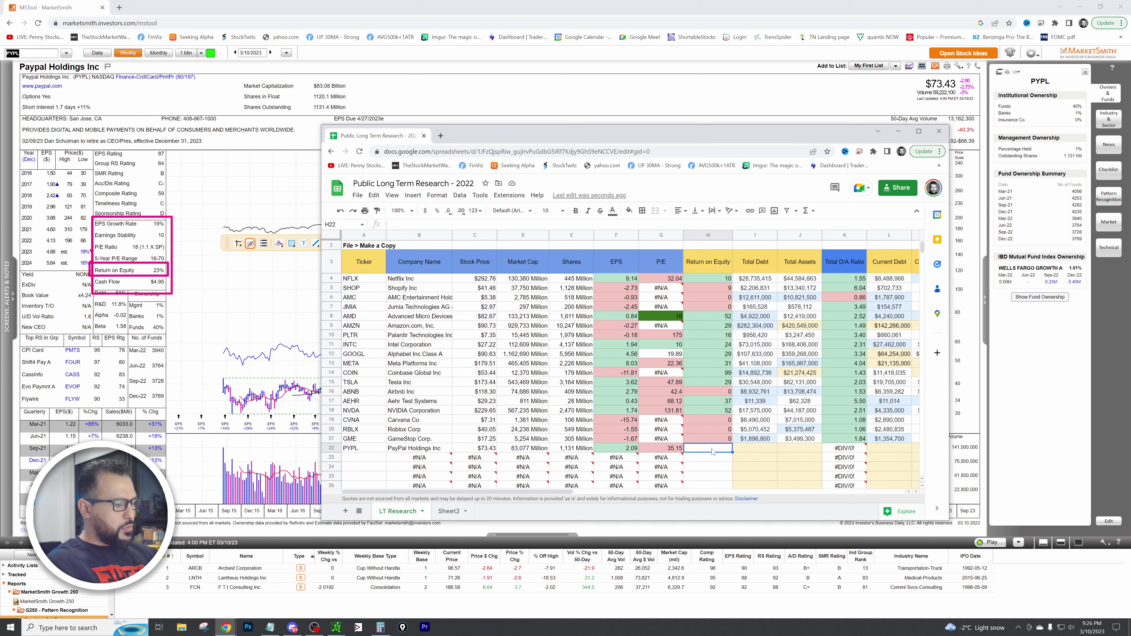
pyautogui.write('23')
pyautogui.press('Return')
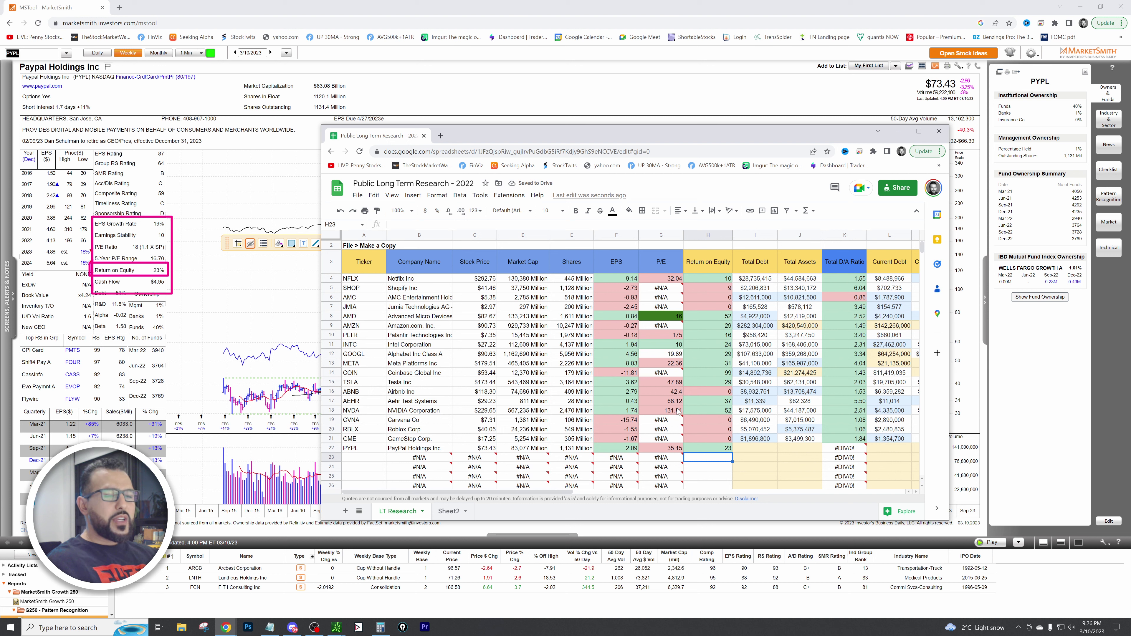
pyautogui.hotkey('ctrl', 'shift', 'c')
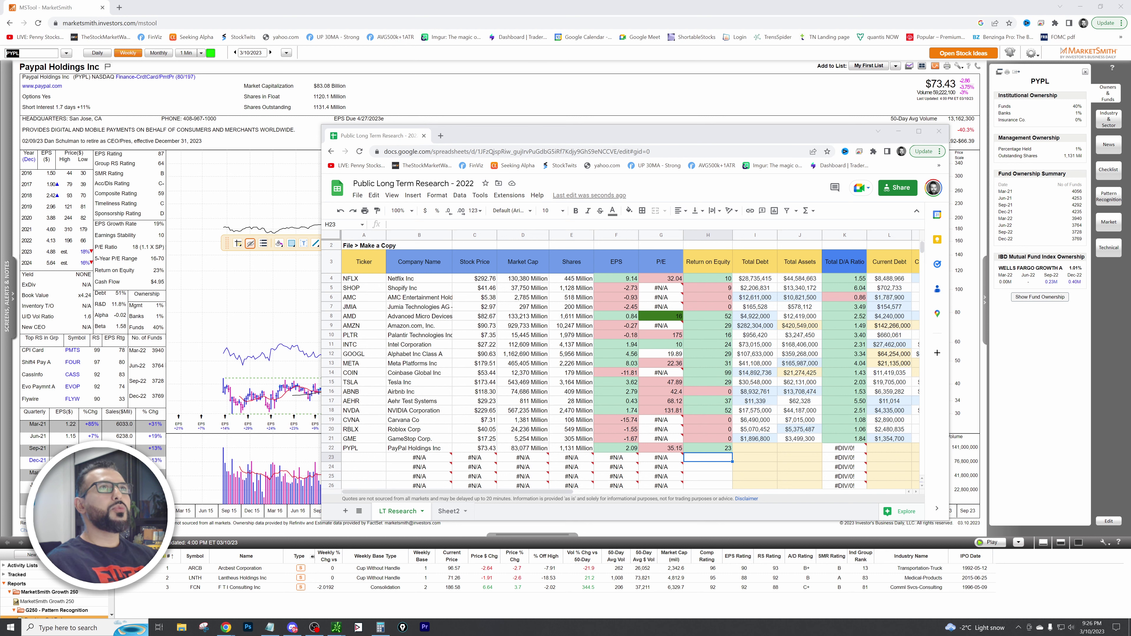
pyautogui.hotkey('alt', 'Tab')
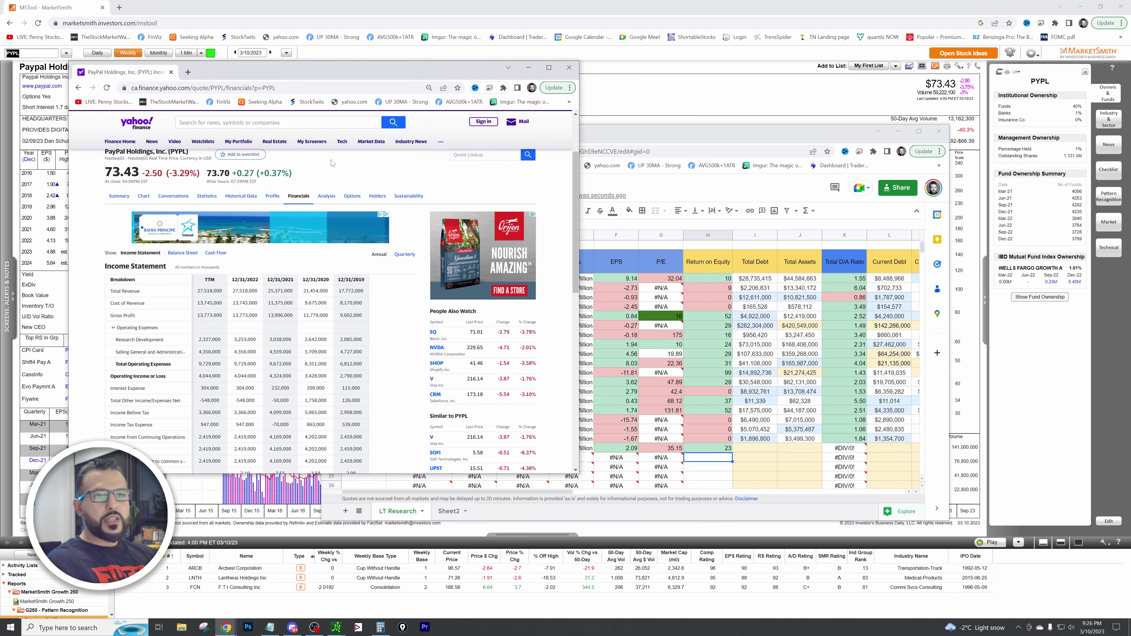
# - Paste PayPal's 58,443,000 total liabilities from the balance sheet into Total Debt cell I22
pyautogui.scroll(1, 239, 312)
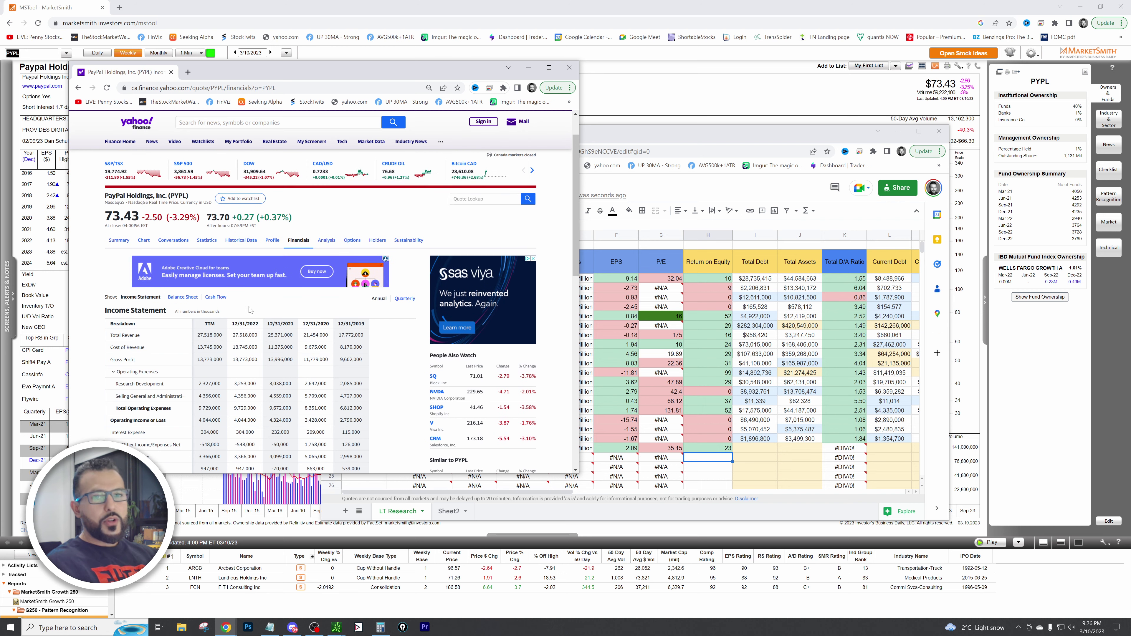
pyautogui.scroll(-2, 187, 297)
pyautogui.click(182, 209)
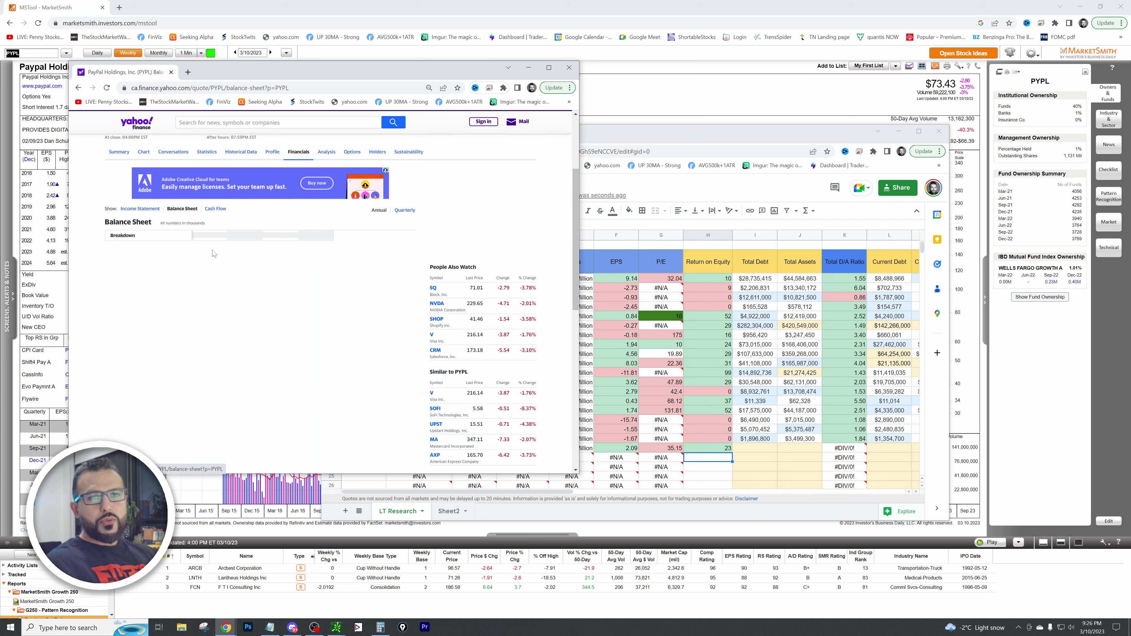
pyautogui.scroll(-3, 213, 254)
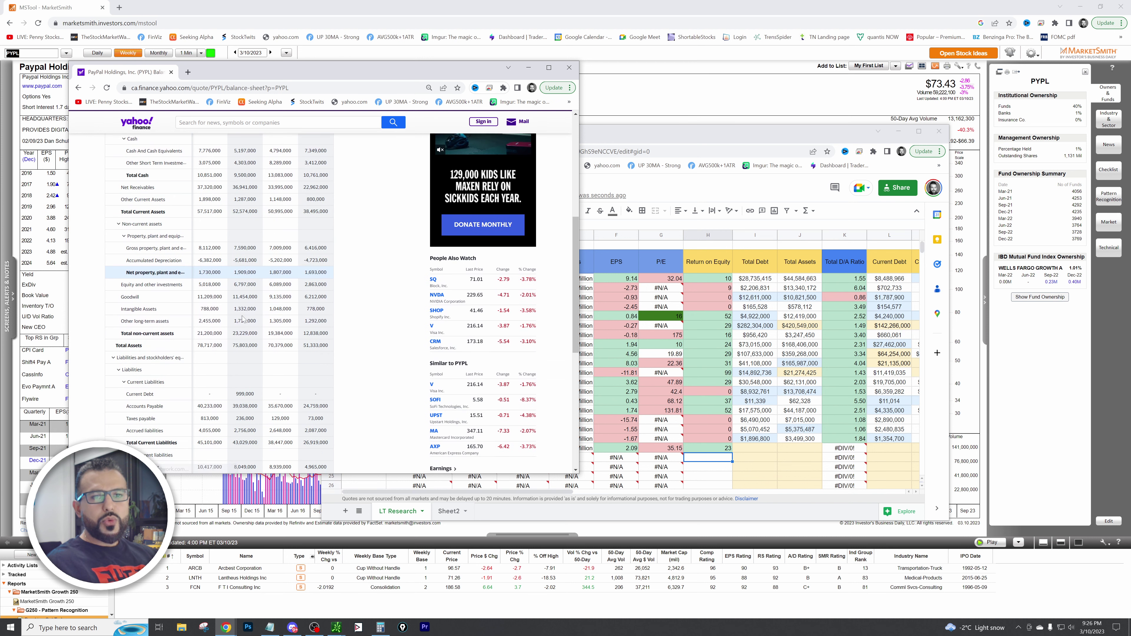
pyautogui.scroll(-3, 242, 318)
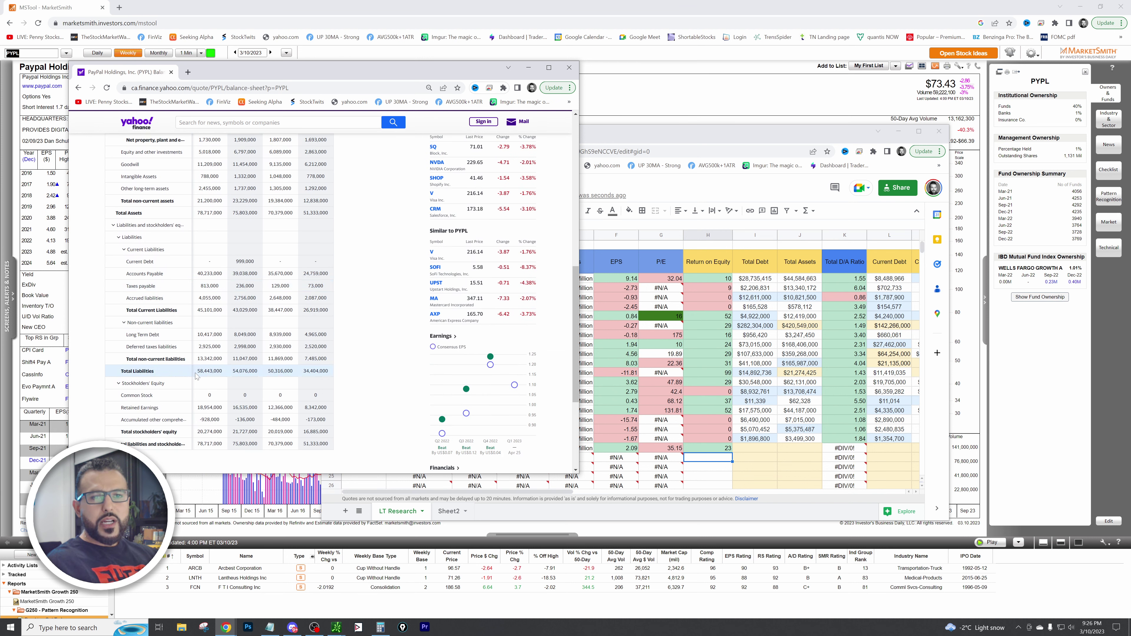
pyautogui.moveTo(196, 376); pyautogui.dragTo(224, 377)
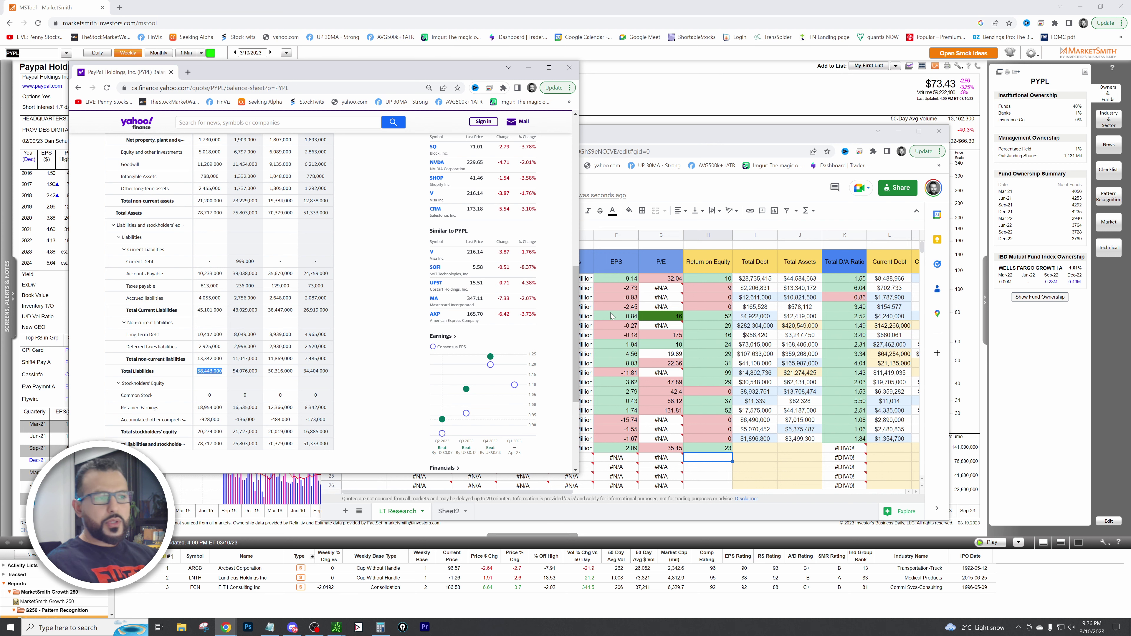
pyautogui.click(761, 446)
pyautogui.hotkey('ctrl', 'v')
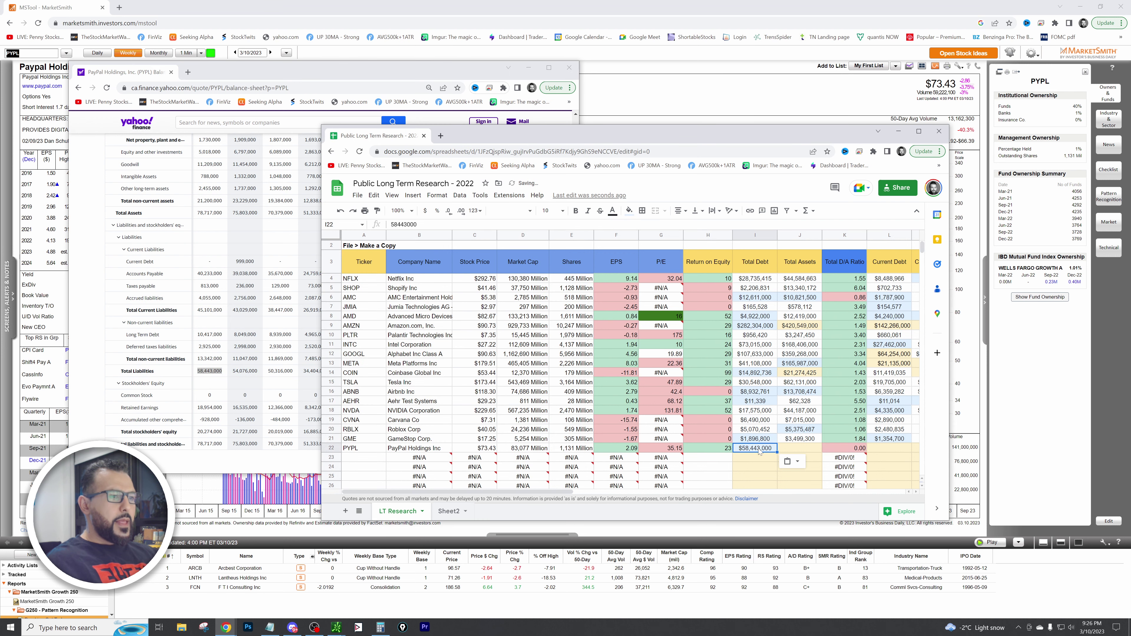
# - Paste PayPal's 78,717,000 total assets into Total Assets cell J22
pyautogui.click(799, 447)
pyautogui.scroll(2, 156, 285)
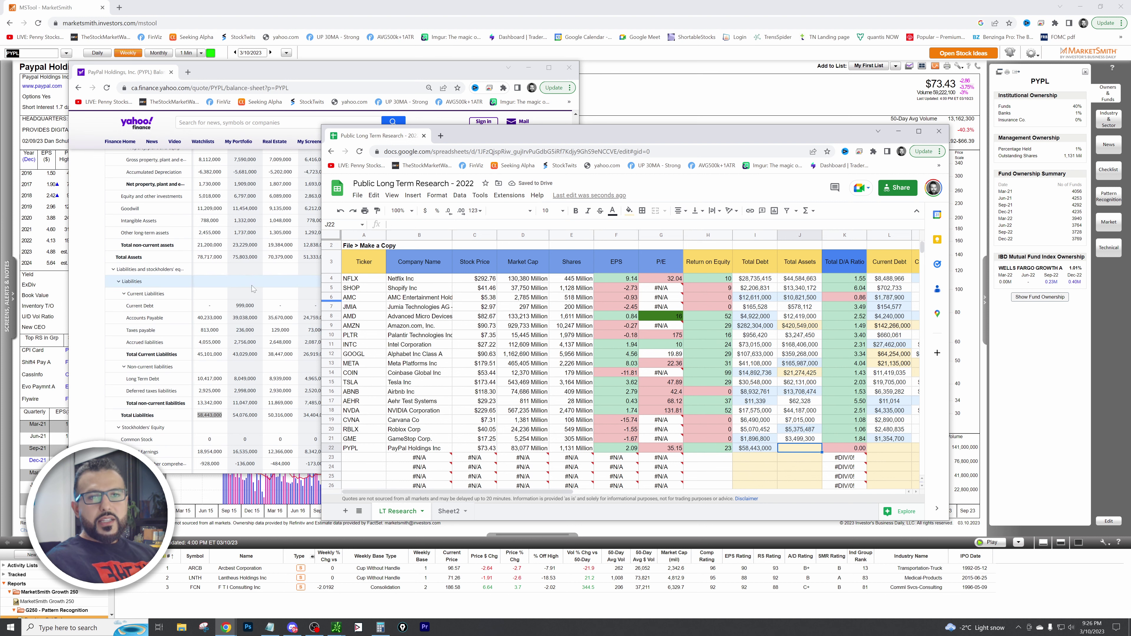
pyautogui.click(147, 257)
pyautogui.doubleClick(210, 257)
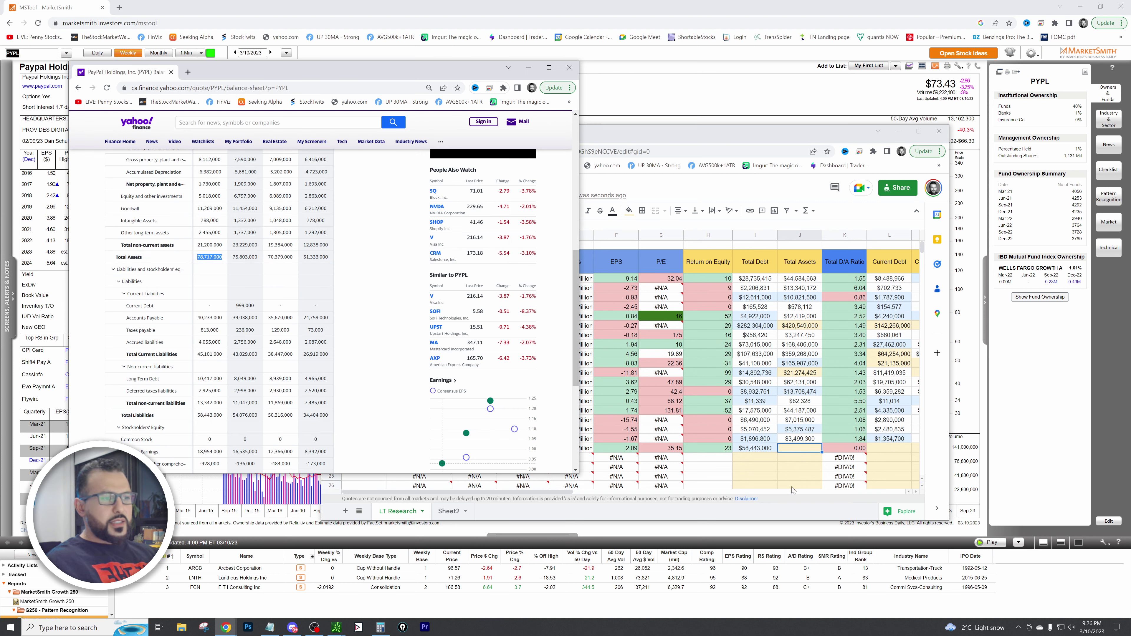
pyautogui.click(809, 453)
pyautogui.hotkey('ctrl', 'v')
pyautogui.press('Down')
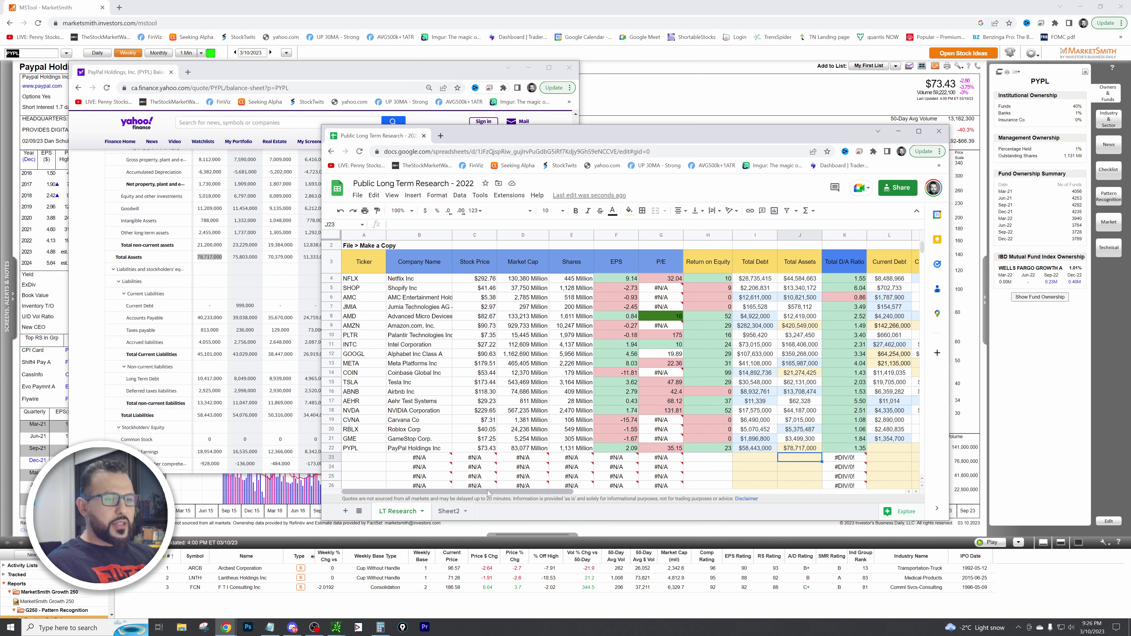
pyautogui.moveTo(512, 492); pyautogui.dragTo(636, 499)
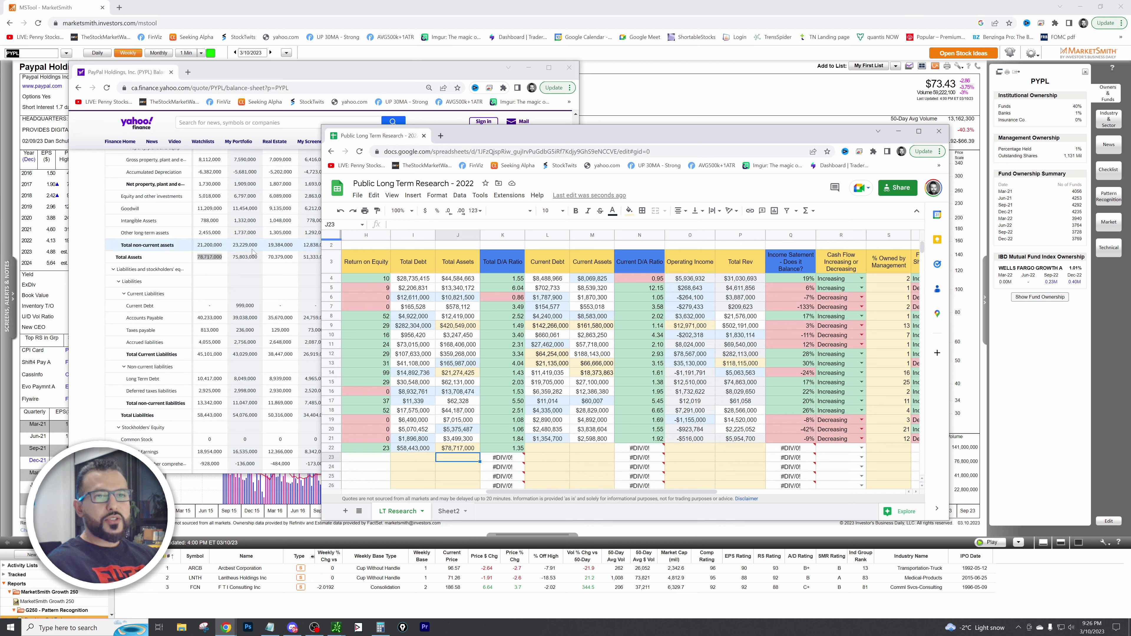
# - Paste PayPal's 57,517,000 total current assets into Current Assets cell M22
pyautogui.click(214, 250)
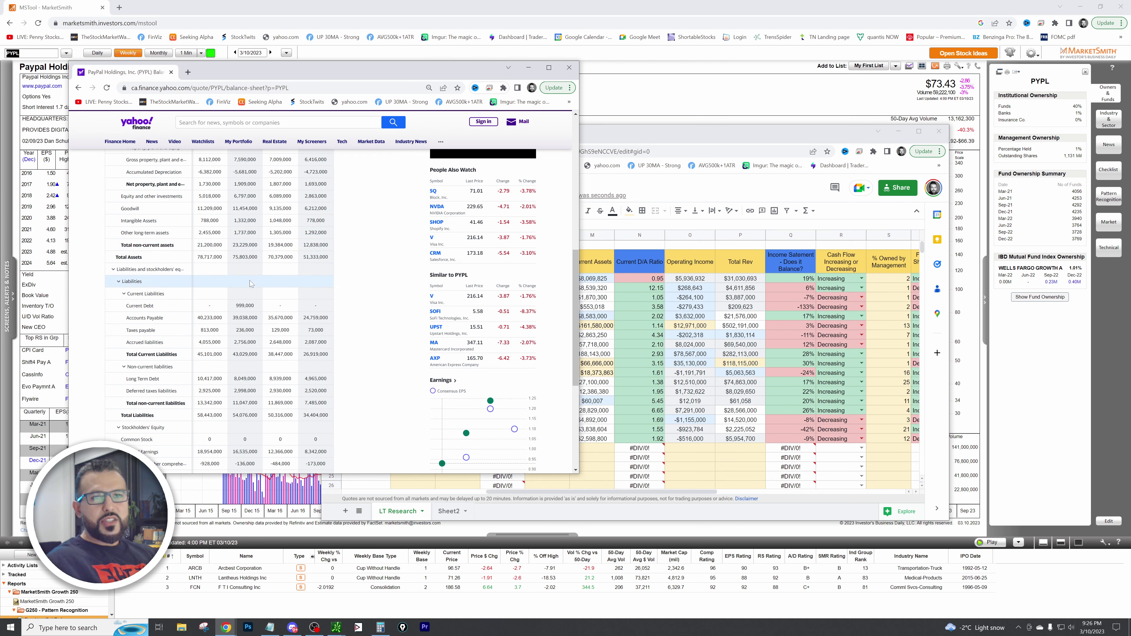
pyautogui.scroll(3, 250, 283)
pyautogui.scroll(1, 250, 283)
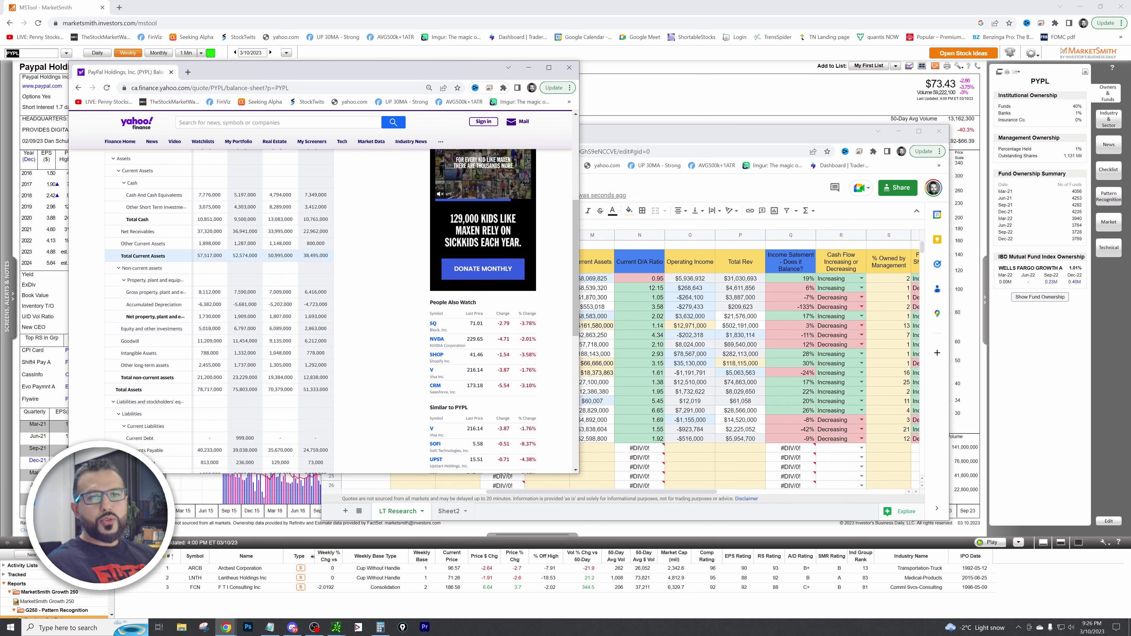
pyautogui.doubleClick(209, 256)
pyautogui.hotkey('ctrl', 'c')
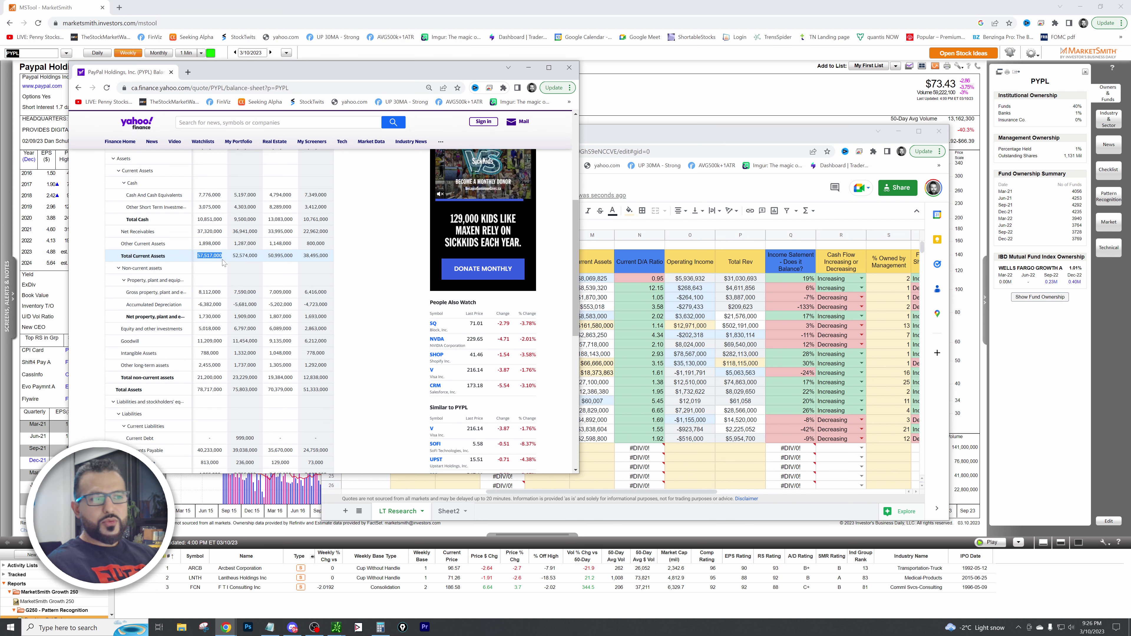
pyautogui.click(587, 448)
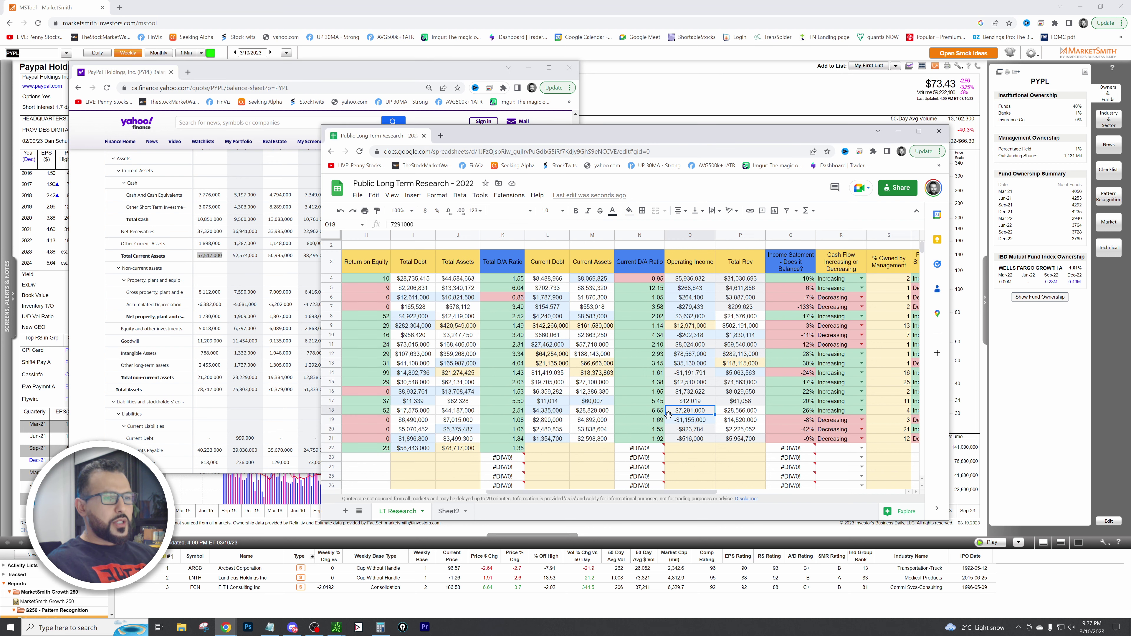
pyautogui.click(554, 448)
pyautogui.click(587, 449)
pyautogui.hotkey('ctrl', 'v')
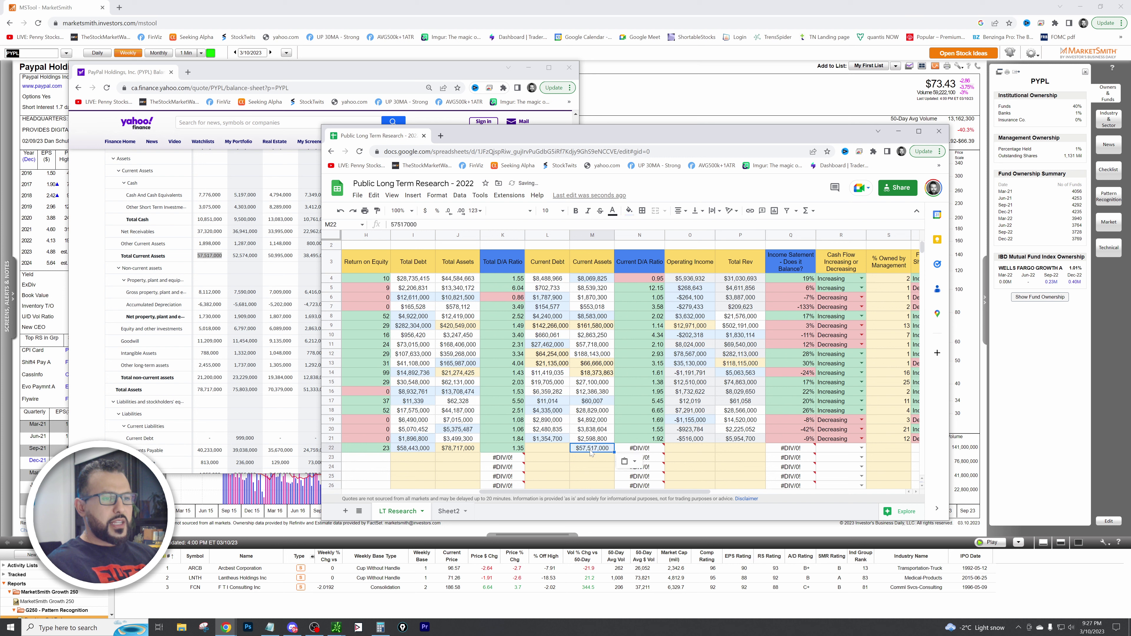
# - Paste the $45,101,000 total current liabilities into Current Debt L22, giving a 1.28 ratio
pyautogui.click(248, 328)
pyautogui.scroll(-4, 248, 328)
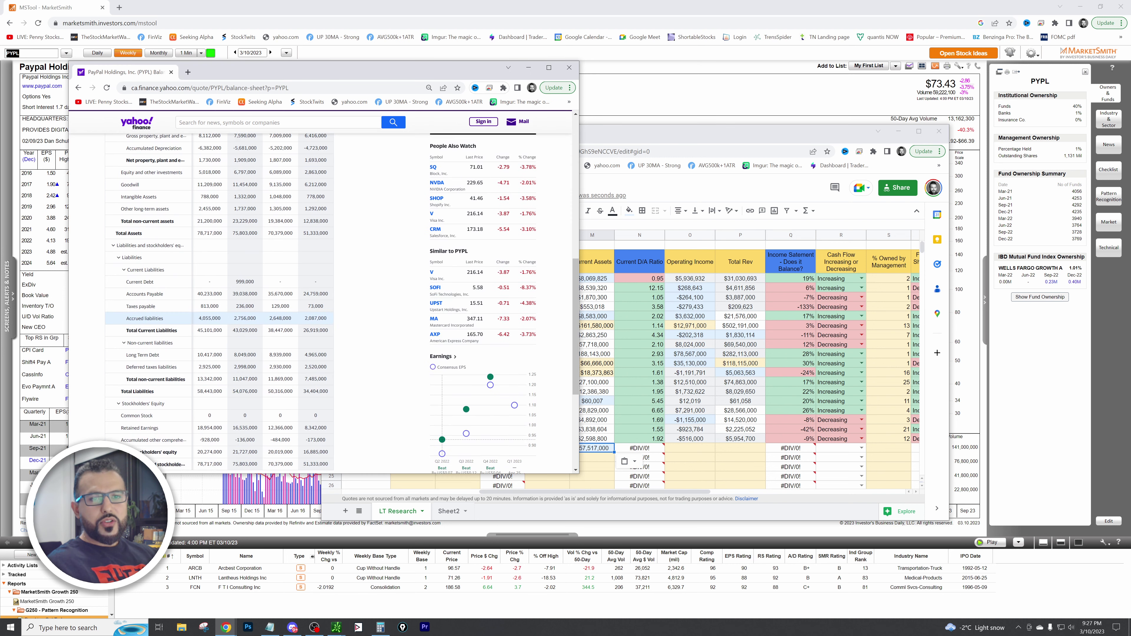
pyautogui.moveTo(197, 310); pyautogui.dragTo(220, 310)
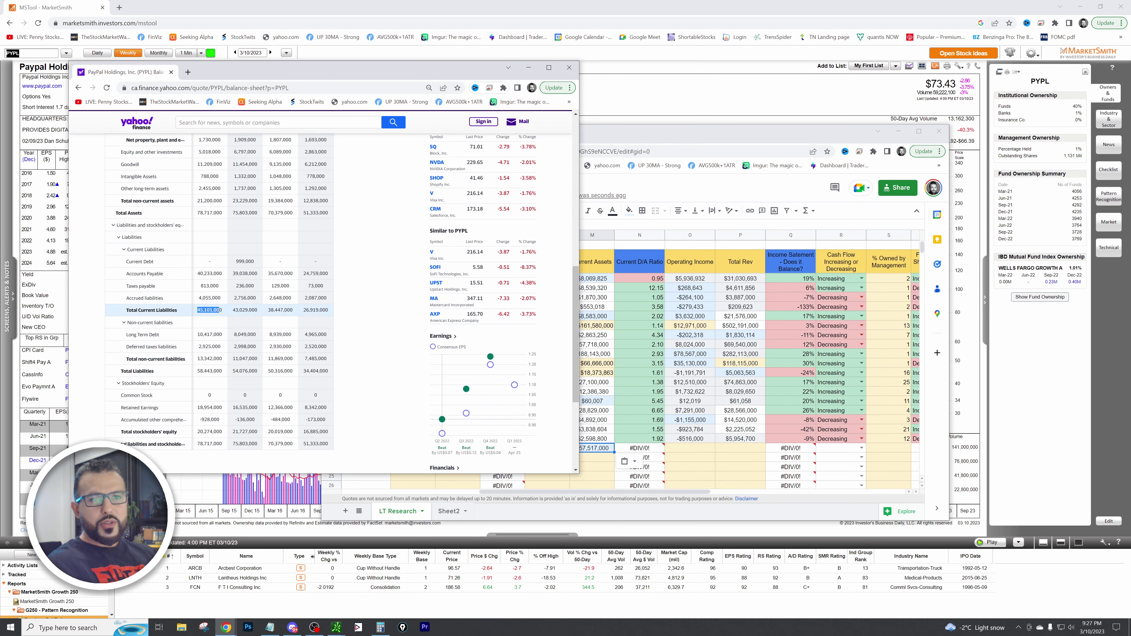
pyautogui.click(615, 451)
pyautogui.click(556, 449)
pyautogui.write('45,101,000')
pyautogui.press('Return')
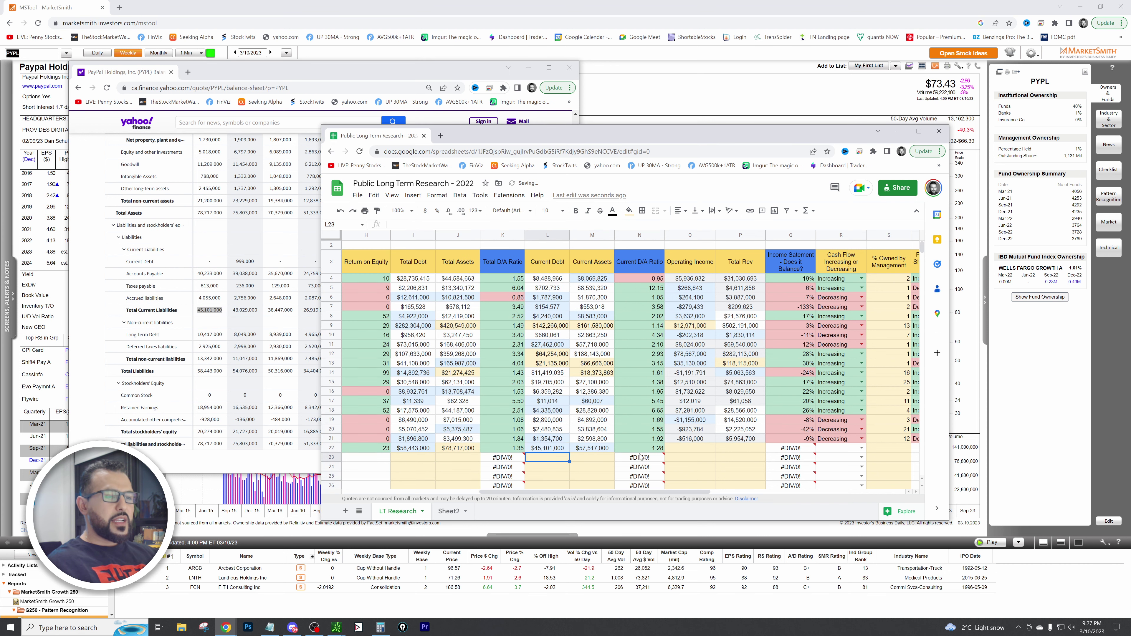
pyautogui.click(592, 449)
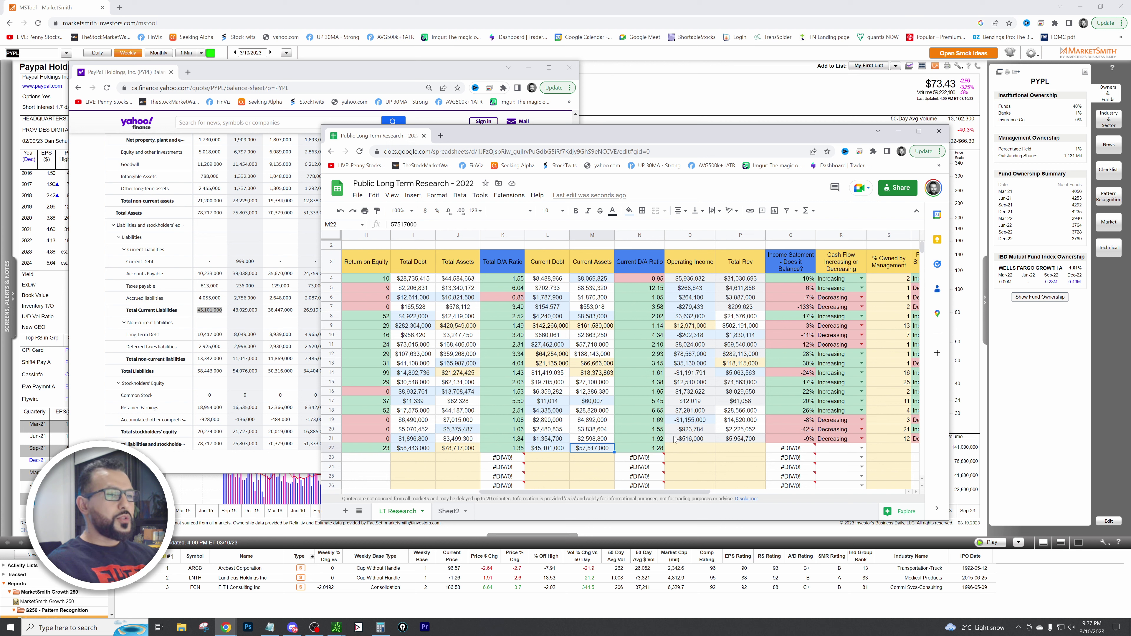
pyautogui.click(266, 223)
# - Paste PayPal's TTM operating income $4,044,000 from the income statement into O22
pyautogui.scroll(6, 265, 222)
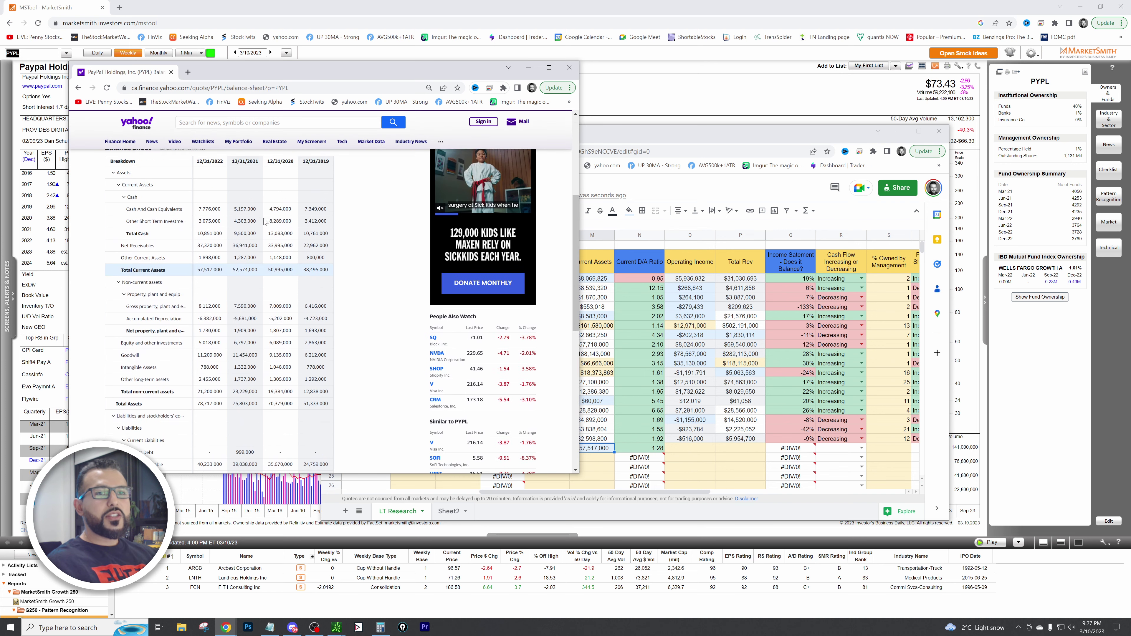
pyautogui.click(140, 253)
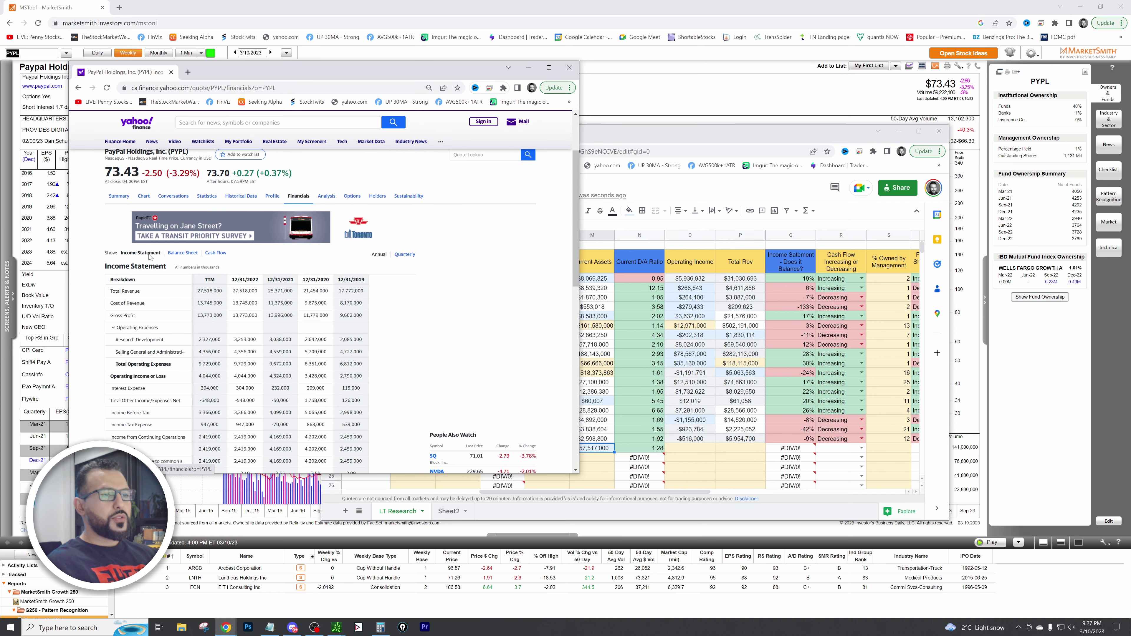
pyautogui.scroll(-2, 284, 328)
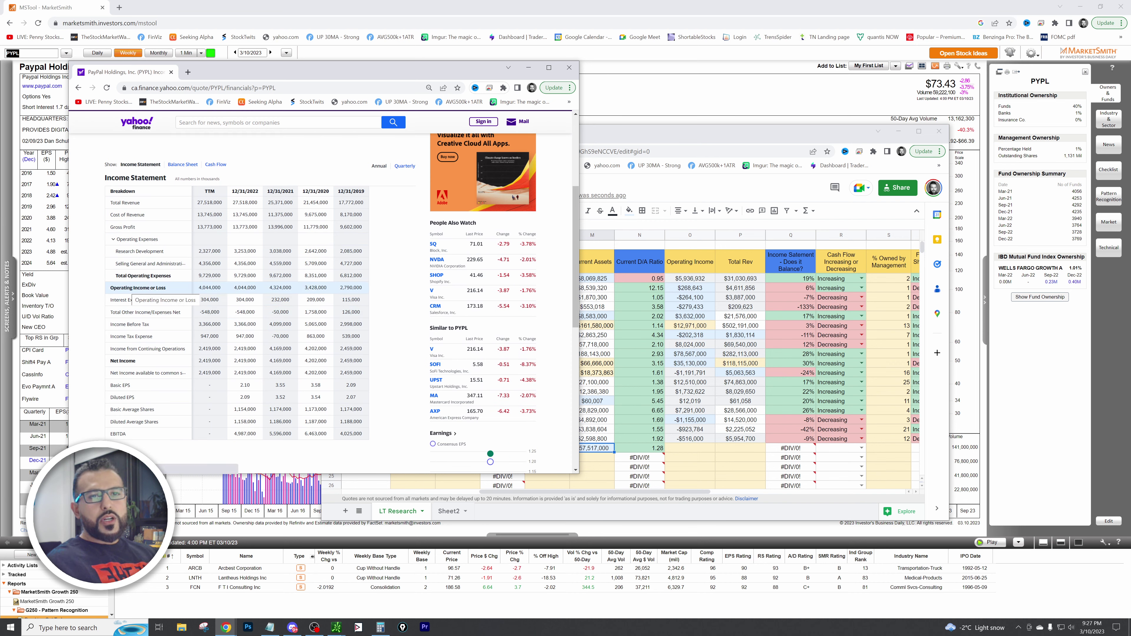
pyautogui.moveTo(199, 287); pyautogui.dragTo(216, 288)
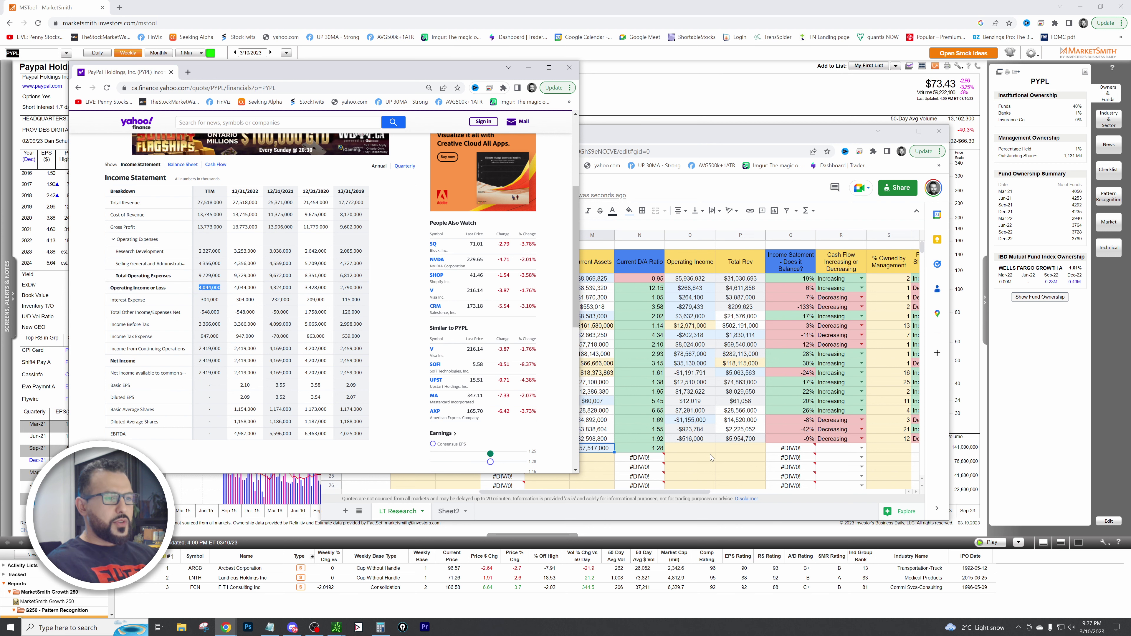
pyautogui.click(697, 448)
pyautogui.write('4,044,000')
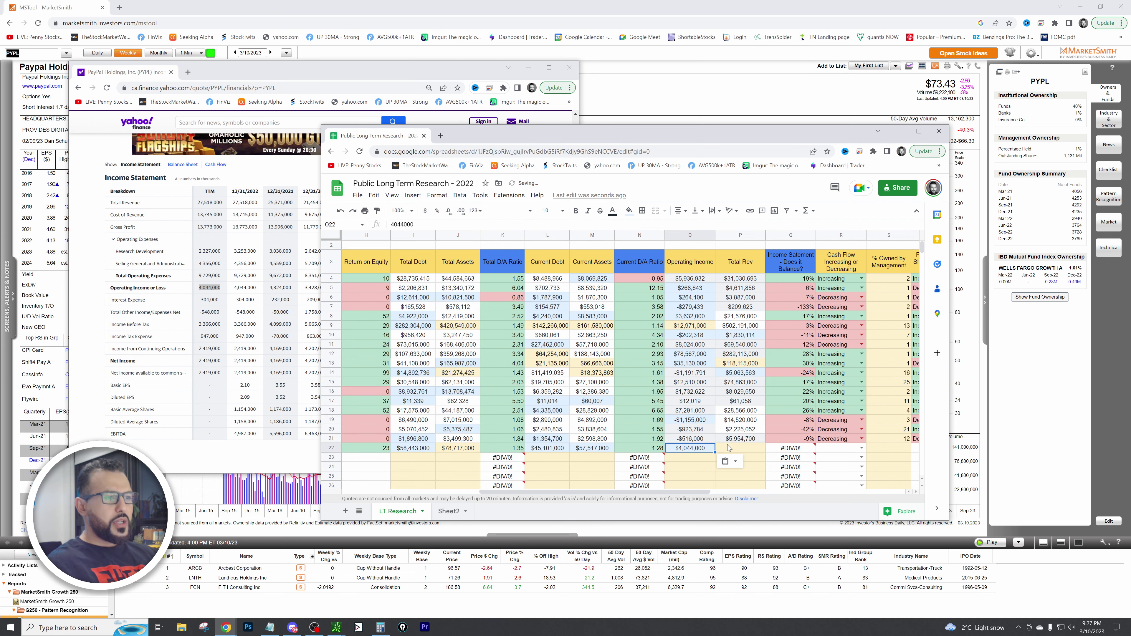
# - Copy the TTM total revenue 27,518,000 into Total Rev cell P22, showing a 15% margin
pyautogui.click(739, 449)
pyautogui.click(246, 311)
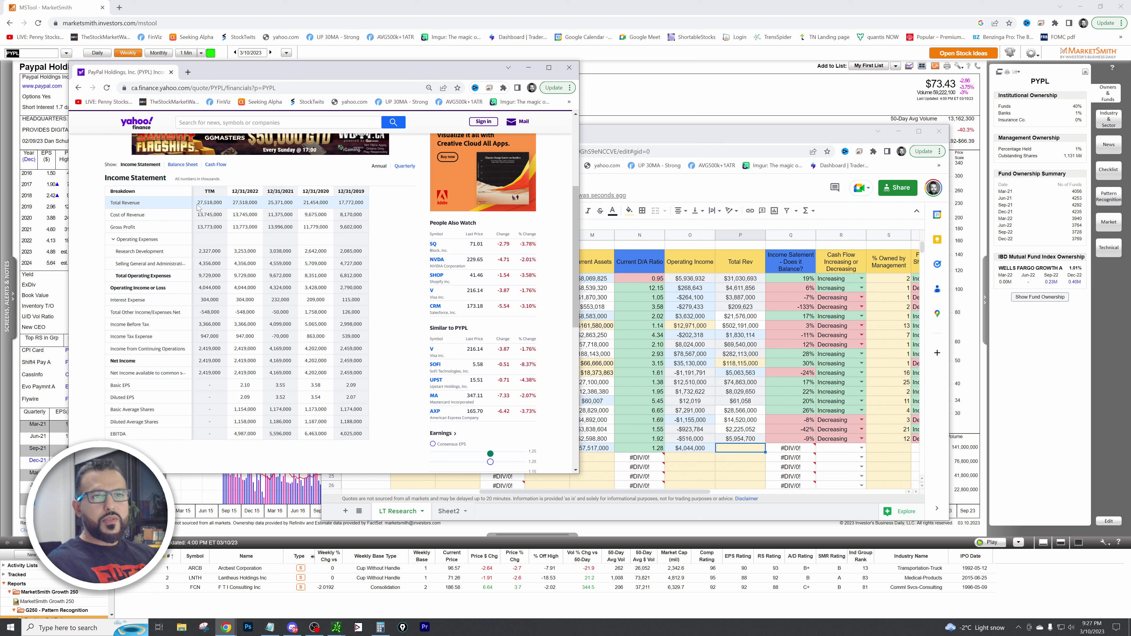
pyautogui.moveTo(197, 203); pyautogui.dragTo(219, 203)
pyautogui.hotkey('ctrl', 'c')
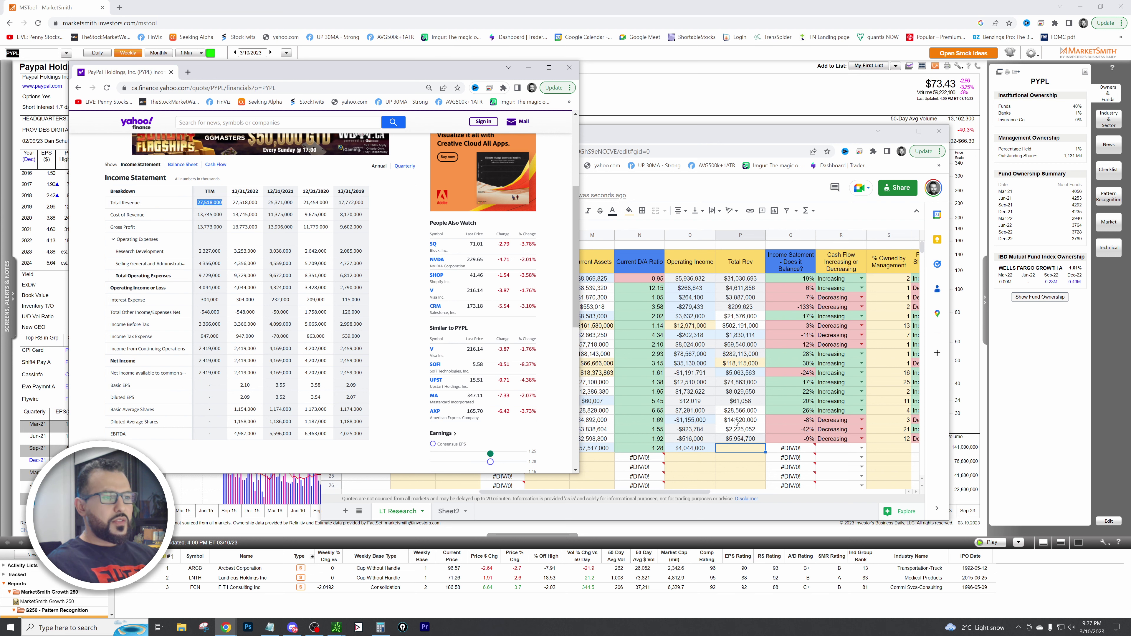
pyautogui.click(739, 449)
pyautogui.hotkey('ctrl', 'v')
pyautogui.click(733, 458)
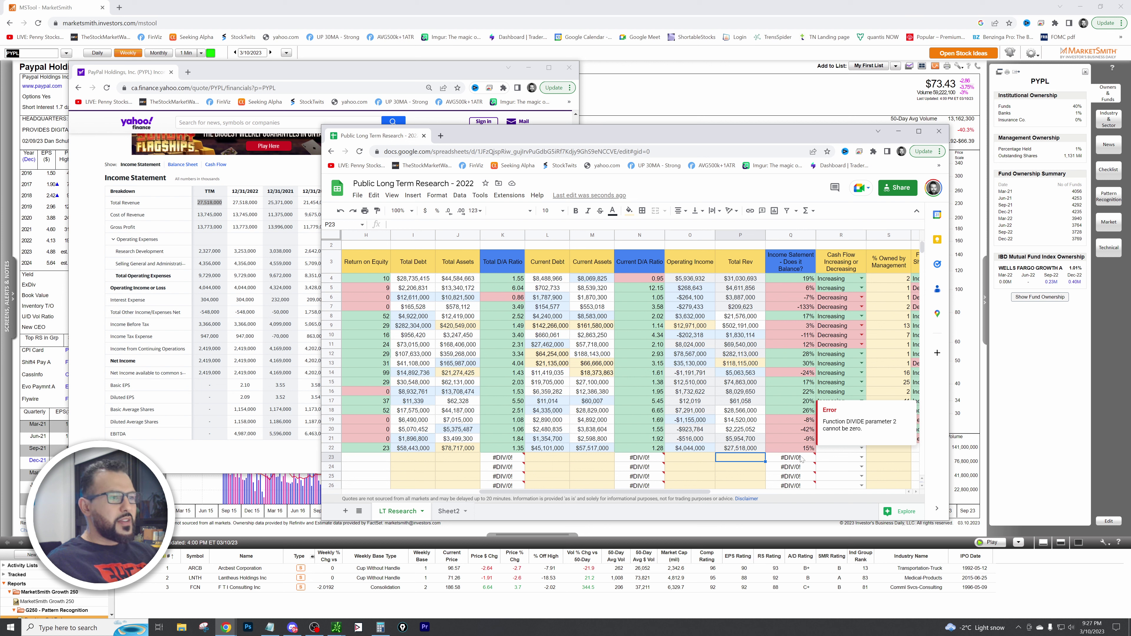
pyautogui.click(742, 449)
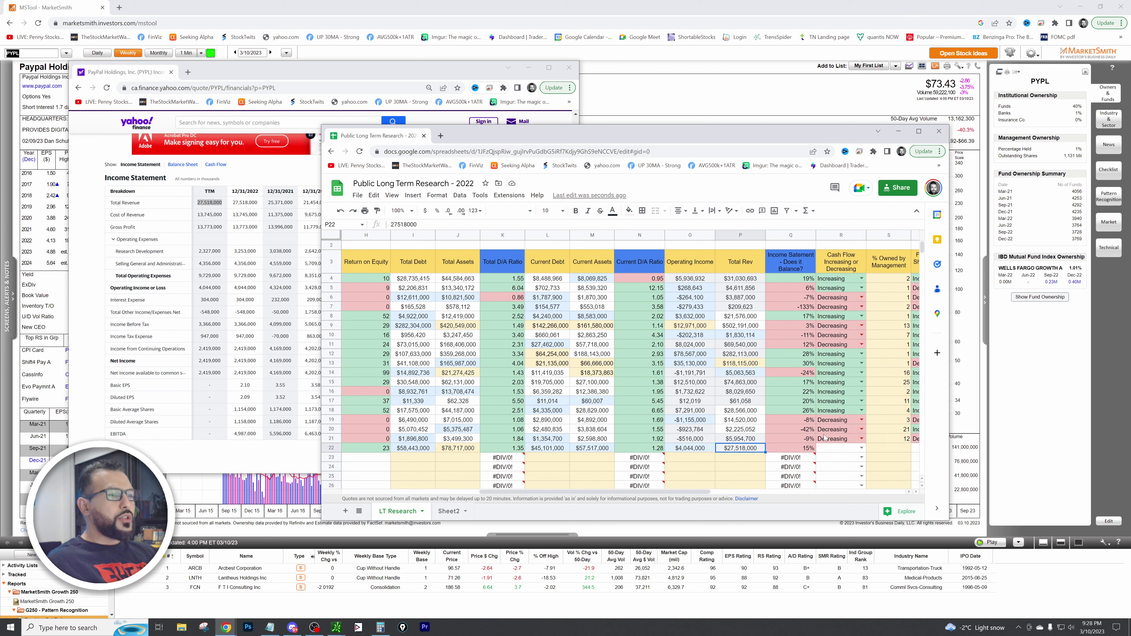
# - Open PayPal's cash flow statement on Yahoo Finance and make the window taller
pyautogui.click(223, 216)
pyautogui.scroll(1, 219, 215)
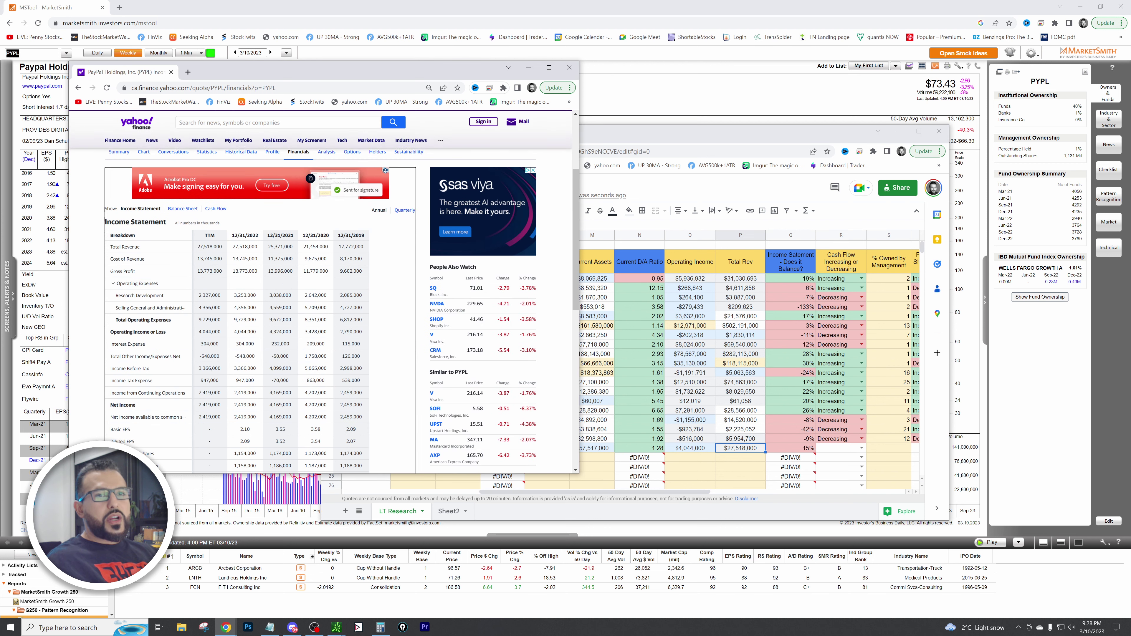
pyautogui.click(219, 209)
pyautogui.scroll(-5, 219, 215)
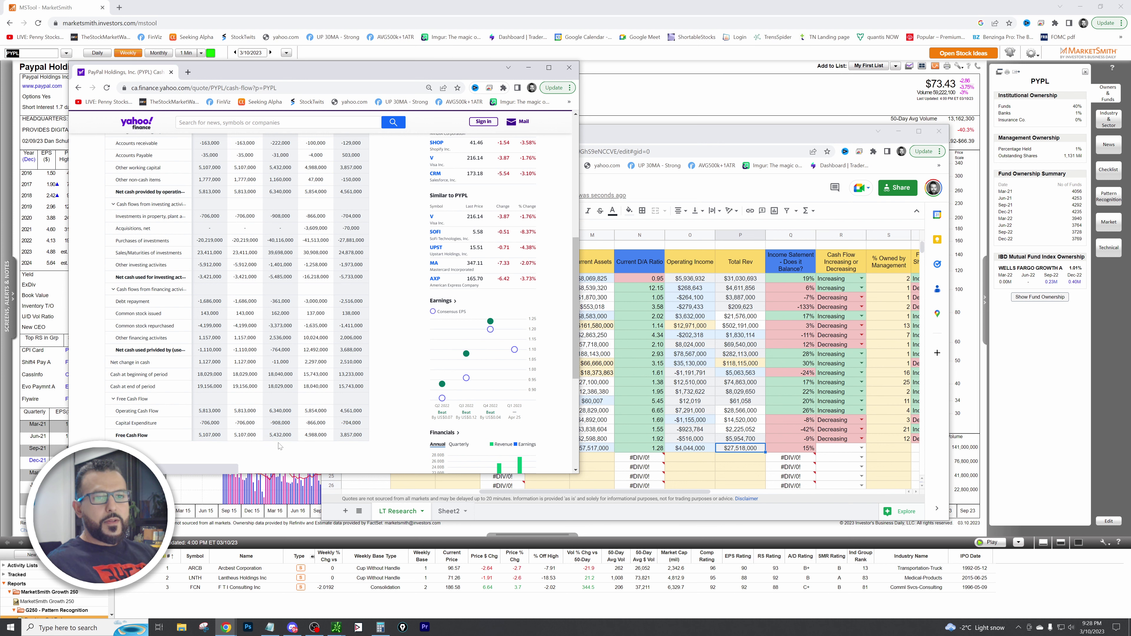
pyautogui.scroll(-2, 362, 444)
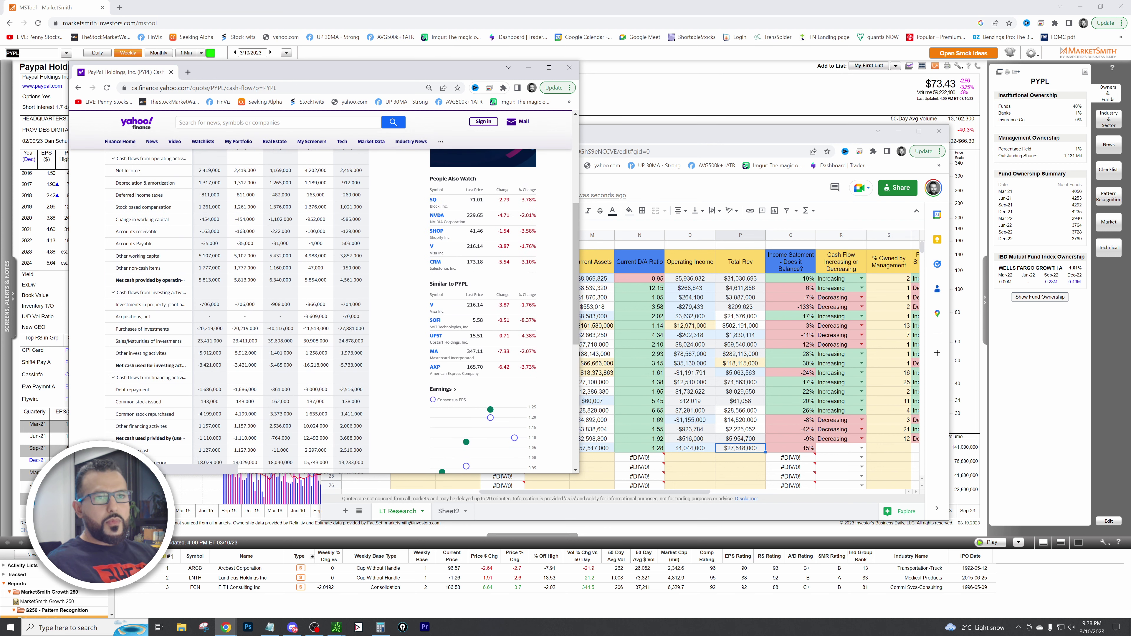
pyautogui.moveTo(352, 474); pyautogui.dragTo(356, 564)
# - Highlight the Free Cash Flow row, running from 5,107,000 TTM back to 3,857,000
pyautogui.scroll(3, 359, 496)
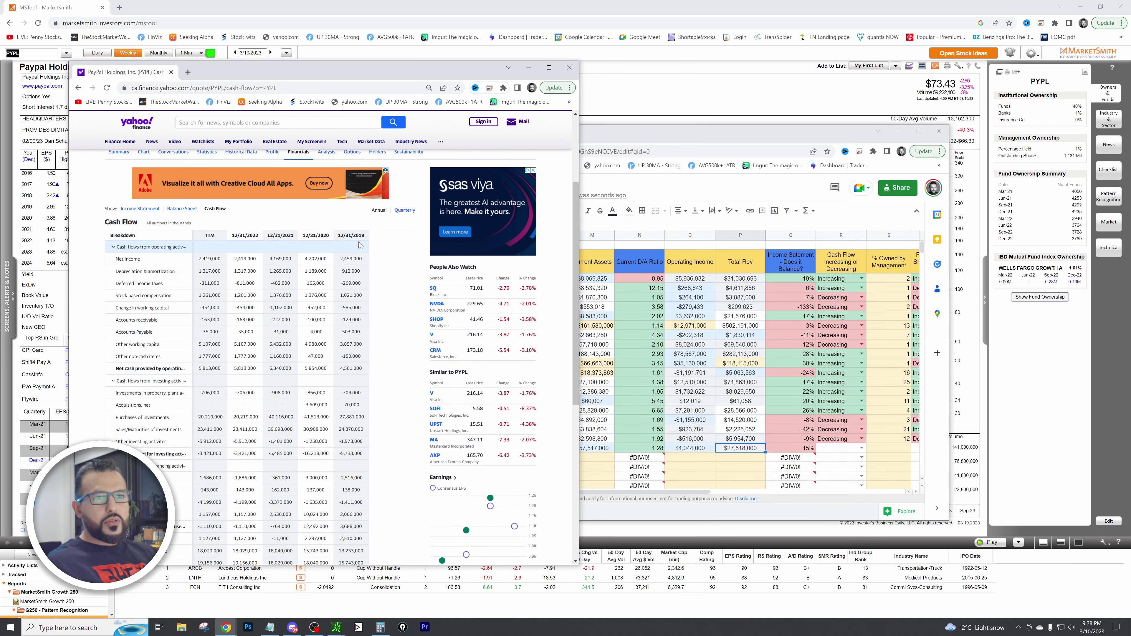
pyautogui.scroll(-1, 358, 246)
pyautogui.scroll(-1, 359, 246)
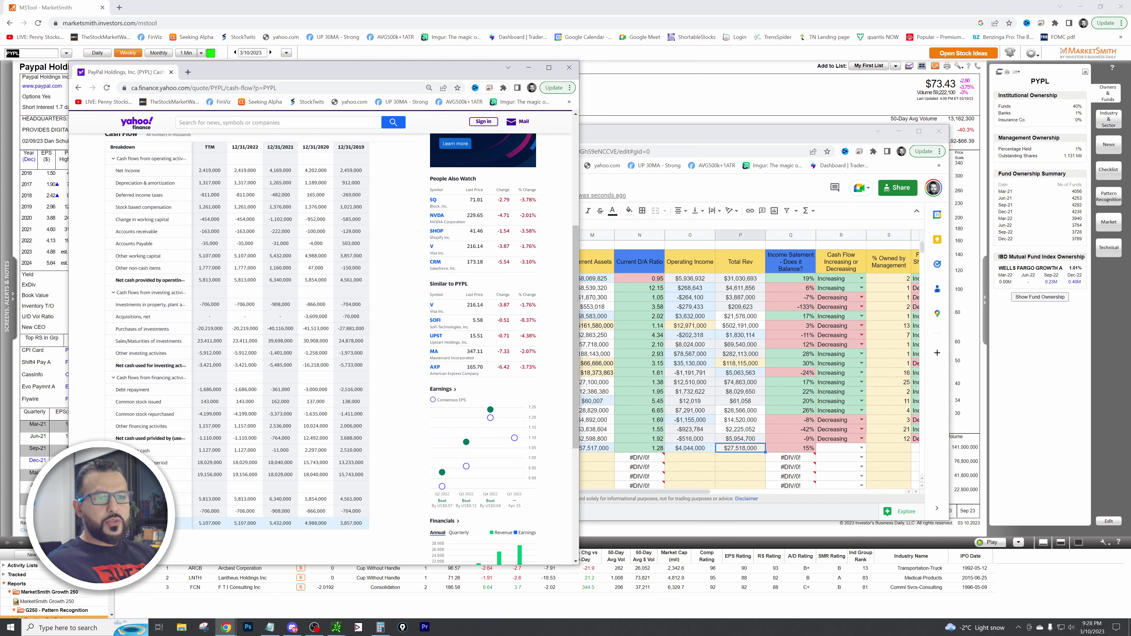
pyautogui.scroll(2, 309, 284)
pyautogui.scroll(-1, 312, 303)
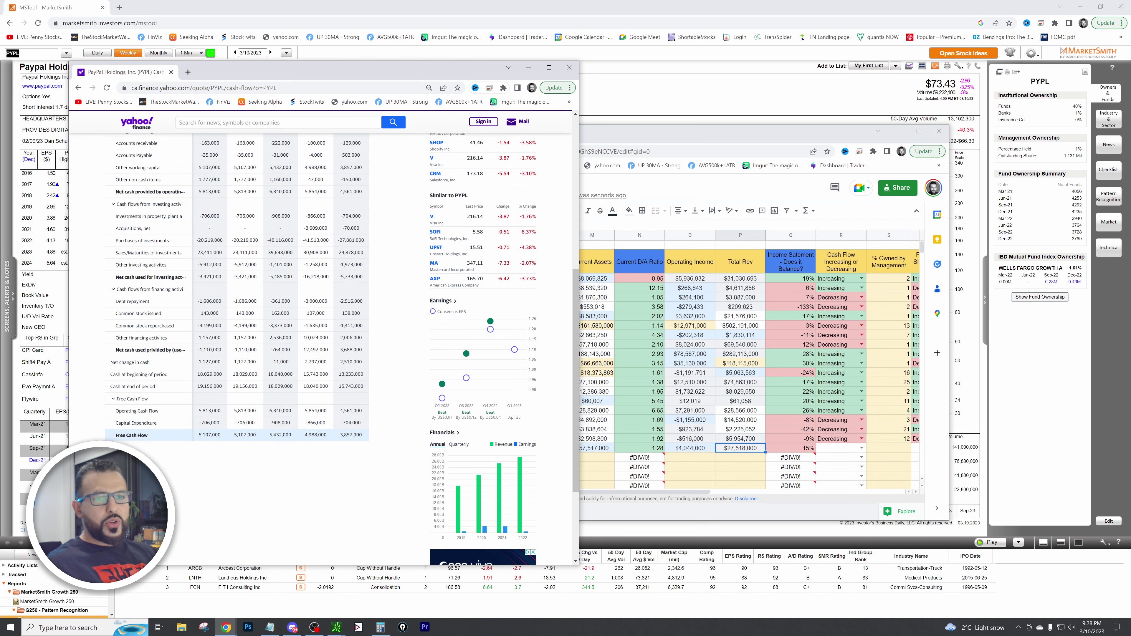
pyautogui.scroll(3, 224, 439)
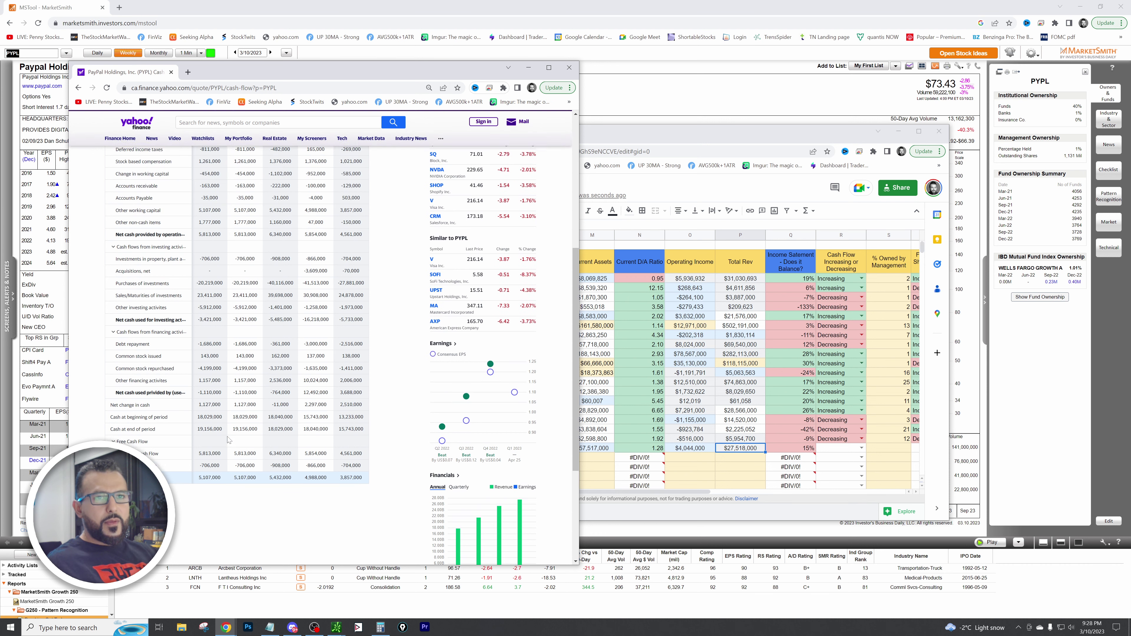
pyautogui.scroll(-2, 238, 465)
pyautogui.scroll(-1, 237, 465)
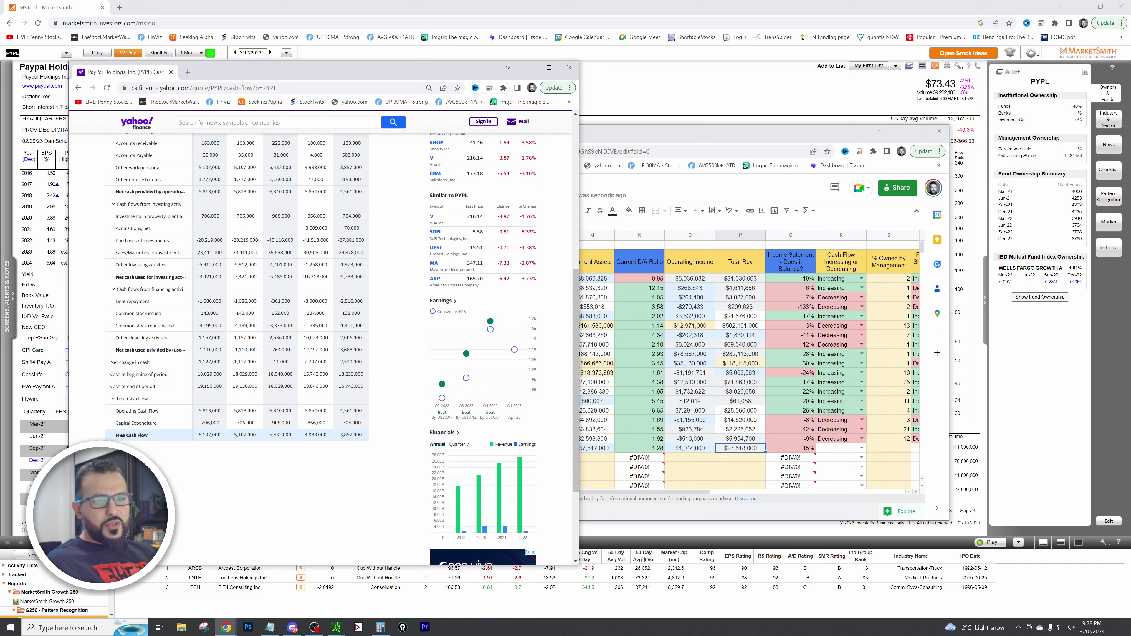
pyautogui.moveTo(363, 436); pyautogui.dragTo(267, 437)
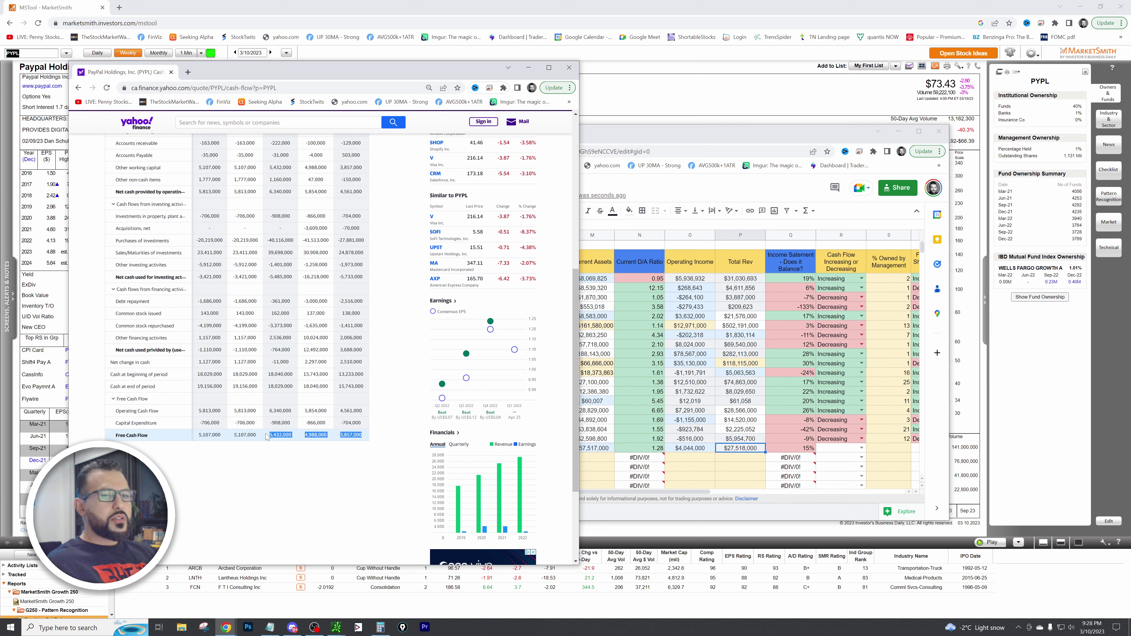
pyautogui.click(259, 446)
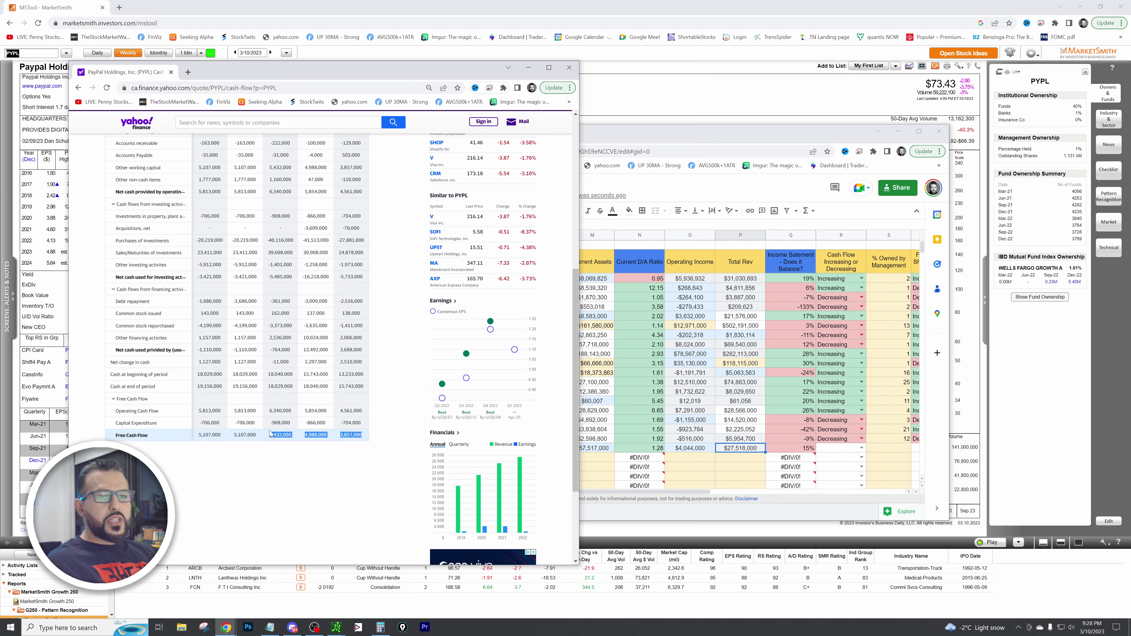
# - Set PayPal's cash flow trend in R22 to Increasing
pyautogui.click(862, 447)
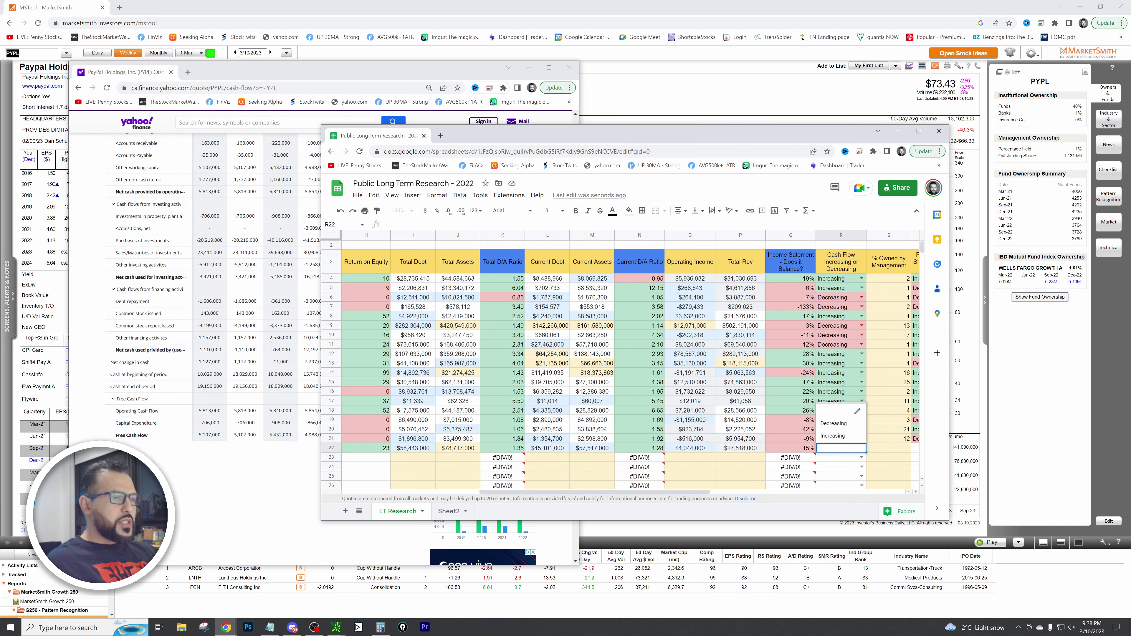
pyautogui.click(835, 436)
pyautogui.click(889, 450)
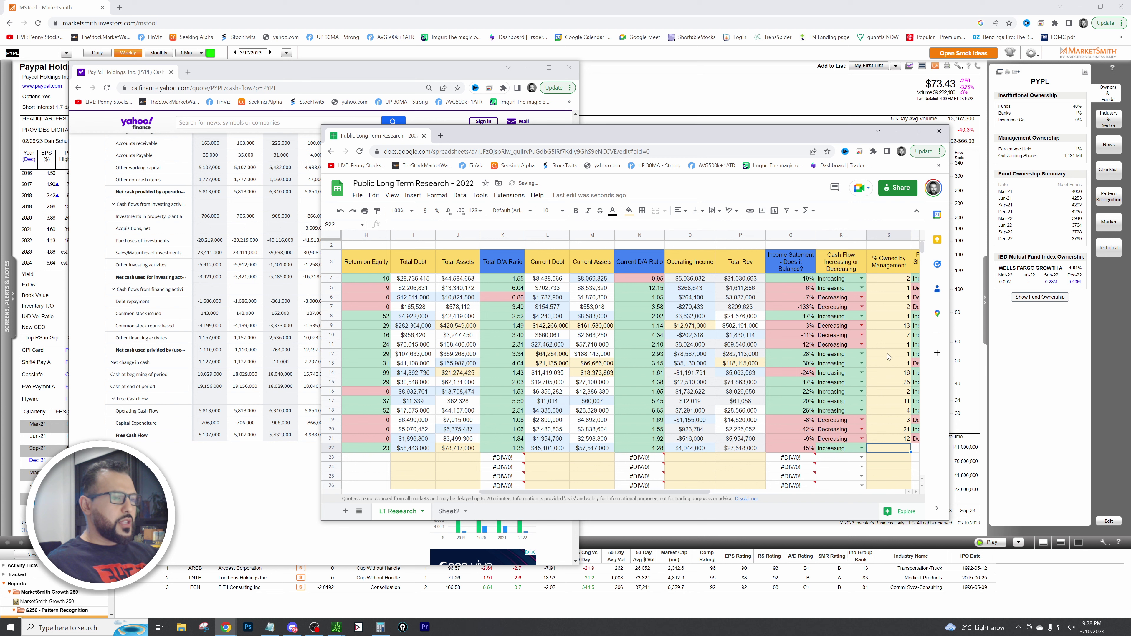
# - Enter 1 as % owned by management in S22, per MarketSmith's Ownership block
pyautogui.click(195, 141)
pyautogui.click(569, 67)
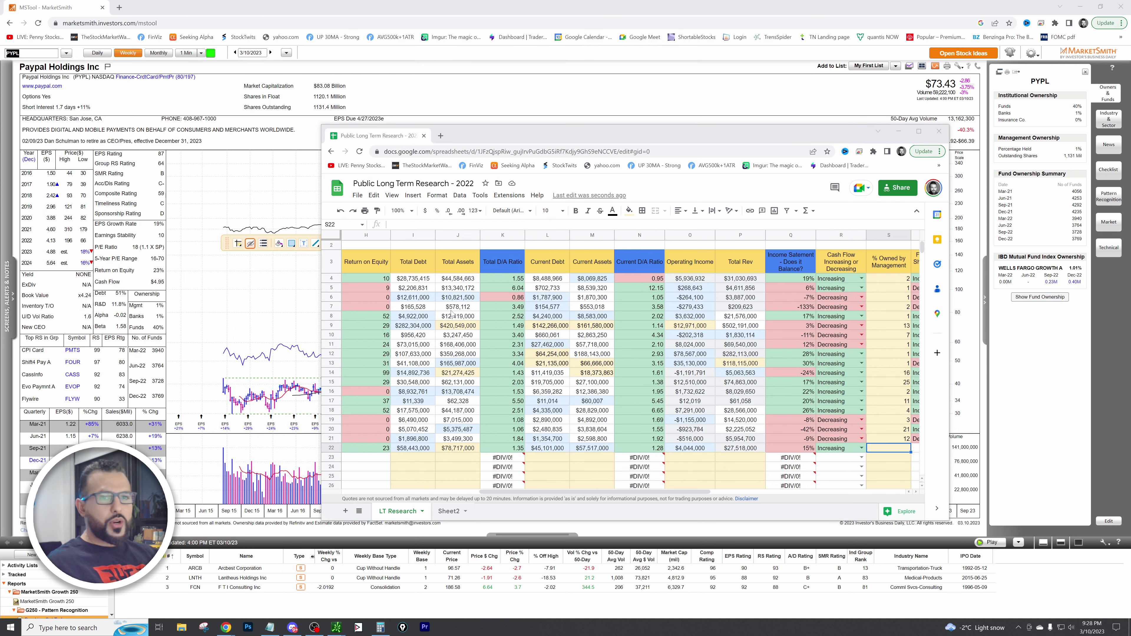
pyautogui.moveTo(128, 289)
pyautogui.mouseDown()
pyautogui.moveTo(158, 340)
pyautogui.moveTo(172, 338)
pyautogui.mouseUp()
pyautogui.moveTo(128, 302); pyautogui.dragTo(167, 315)
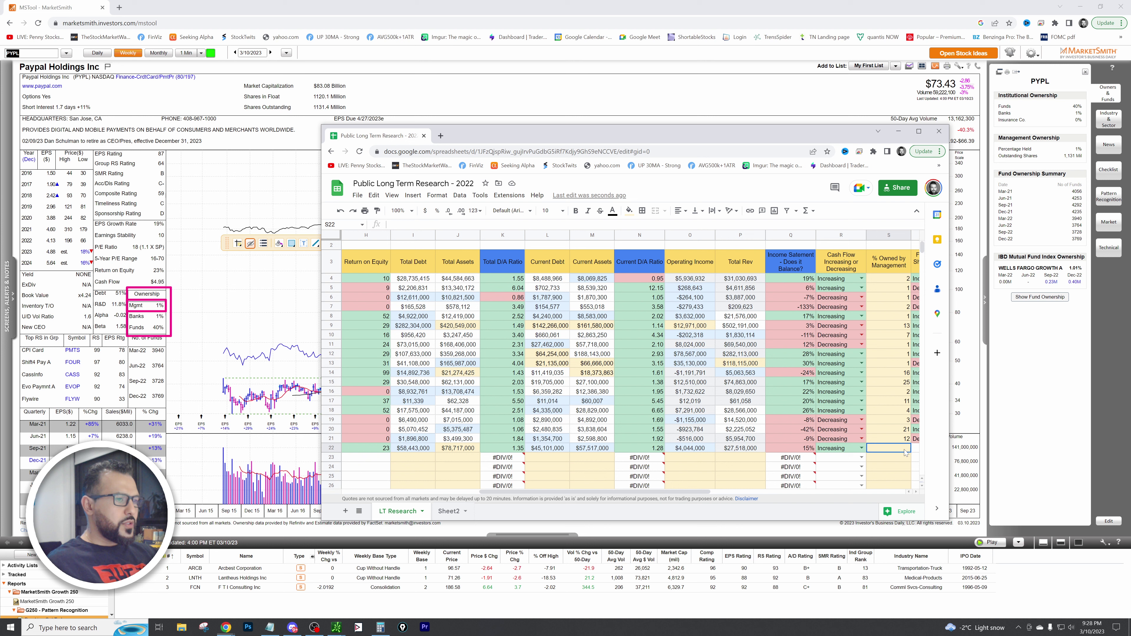
pyautogui.write('1')
pyautogui.click(852, 452)
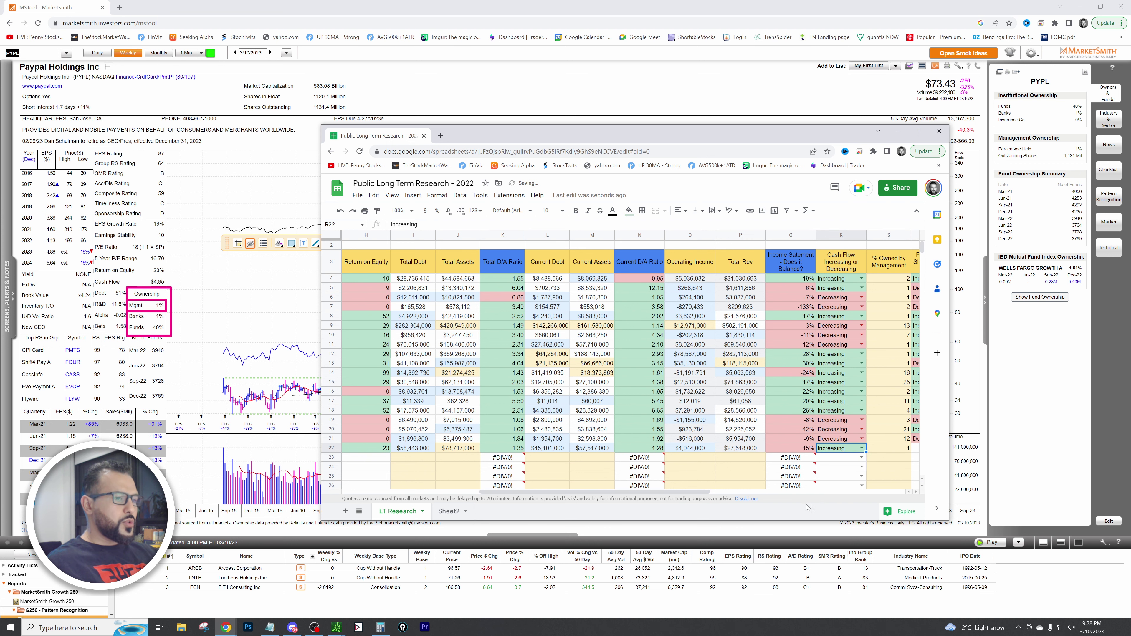
# - Reveal the Funds Ownership columns, mark Mar-21 (4056) and Jun-21 (4253) fund counts, and move the sheet aside
pyautogui.moveTo(648, 491); pyautogui.dragTo(732, 491)
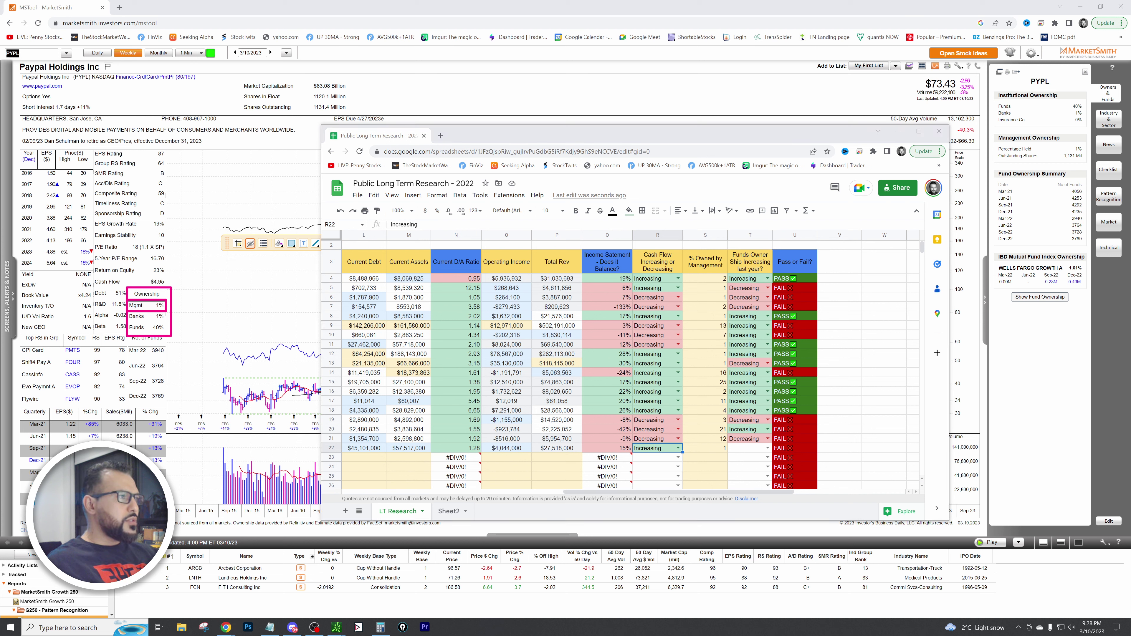
pyautogui.moveTo(992, 166); pyautogui.dragTo(1088, 253)
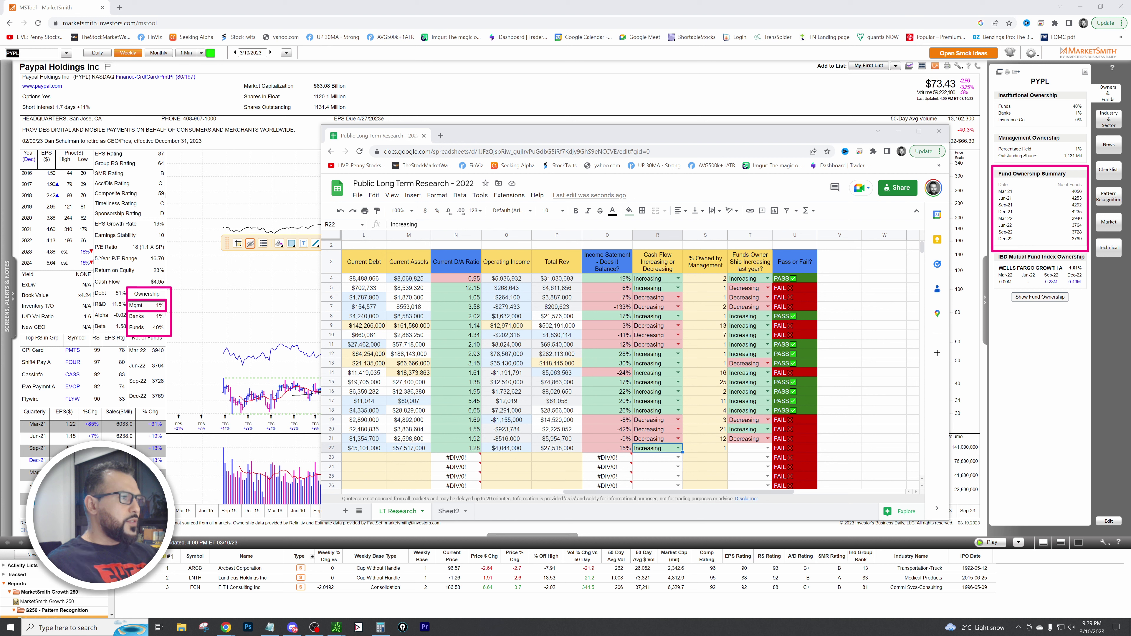
pyautogui.moveTo(1057, 192); pyautogui.dragTo(1068, 191)
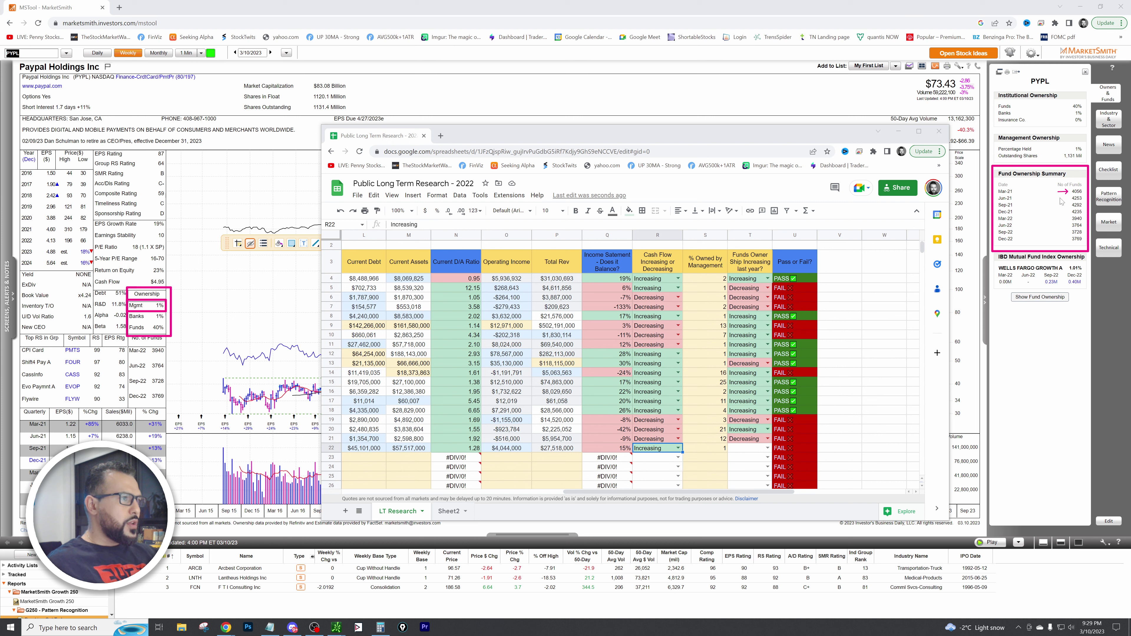
pyautogui.moveTo(1057, 198); pyautogui.dragTo(1068, 211)
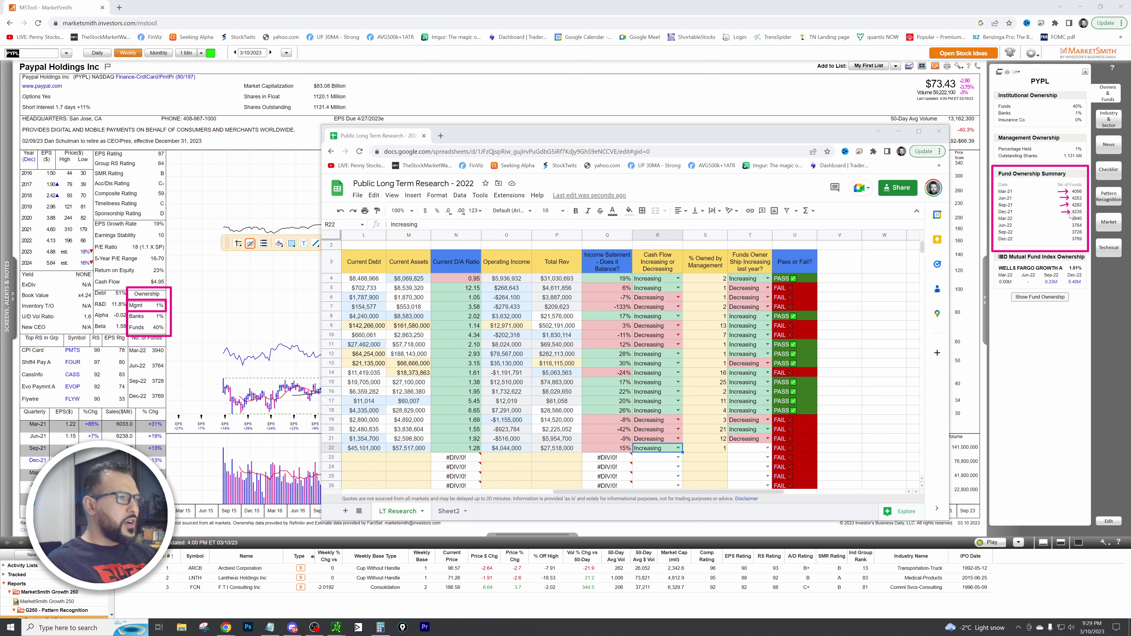
pyautogui.moveTo(790, 133); pyautogui.dragTo(530, 0)
pyautogui.click(796, 202)
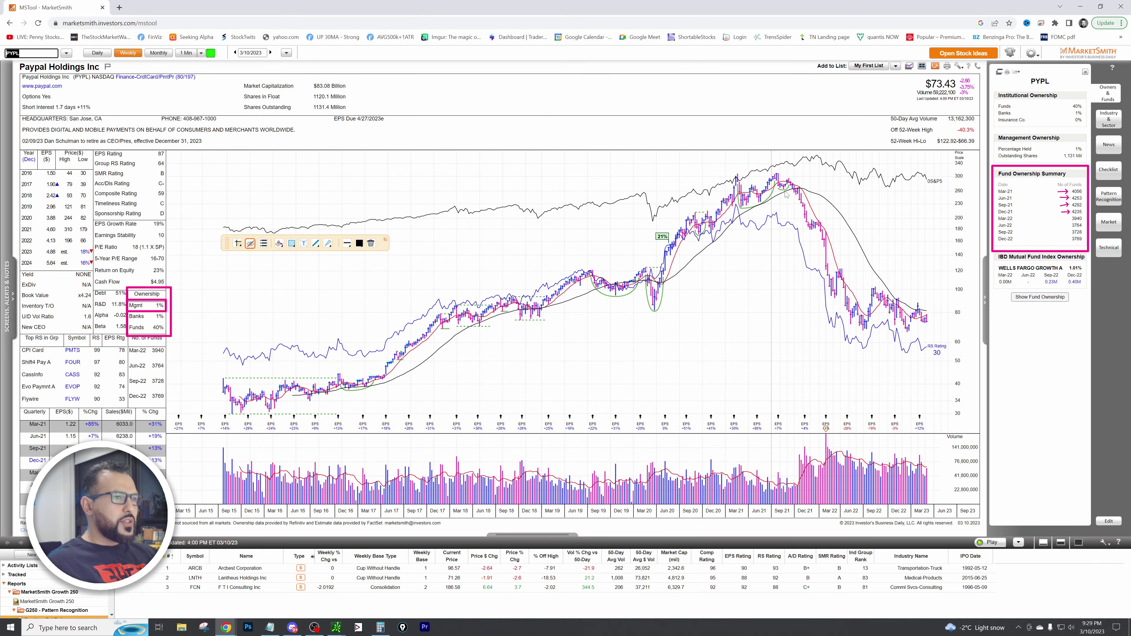
# - Inspect an October 2021 price bar and arrow the Dec-22 fund count in the Fund Ownership Summary
pyautogui.click(800, 194)
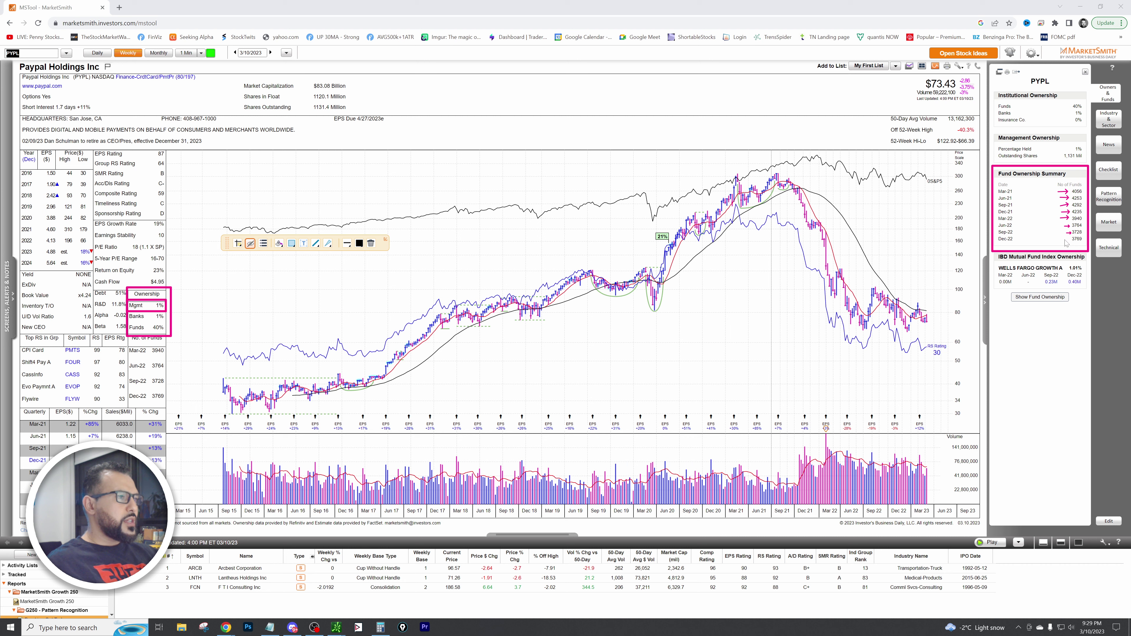
pyautogui.moveTo(1066, 241); pyautogui.dragTo(1071, 240)
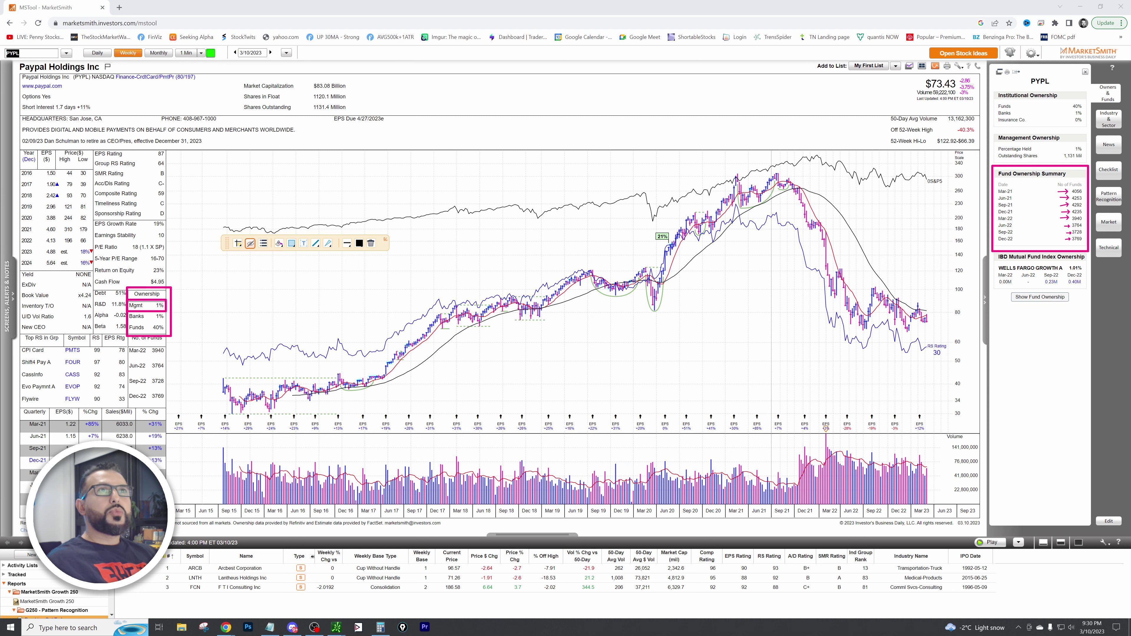
# - Set T22's fund ownership answer to Decreasing, leaving U22's Pass or Fail at FAIL
pyautogui.hotkey('alt', 'Tab')
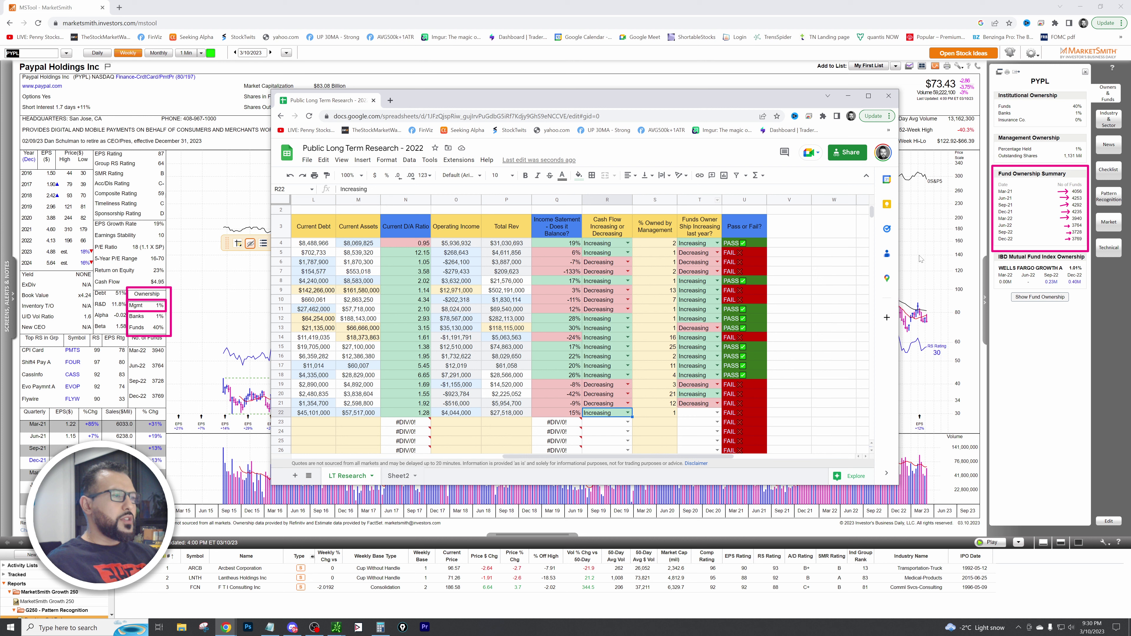
pyautogui.click(717, 413)
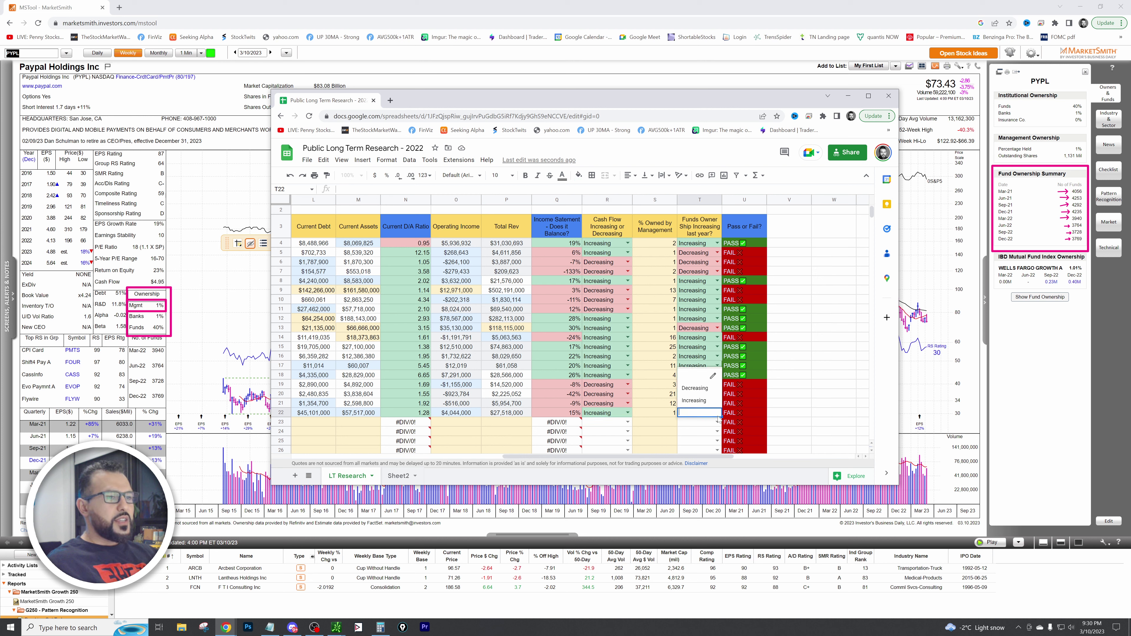
pyautogui.click(698, 392)
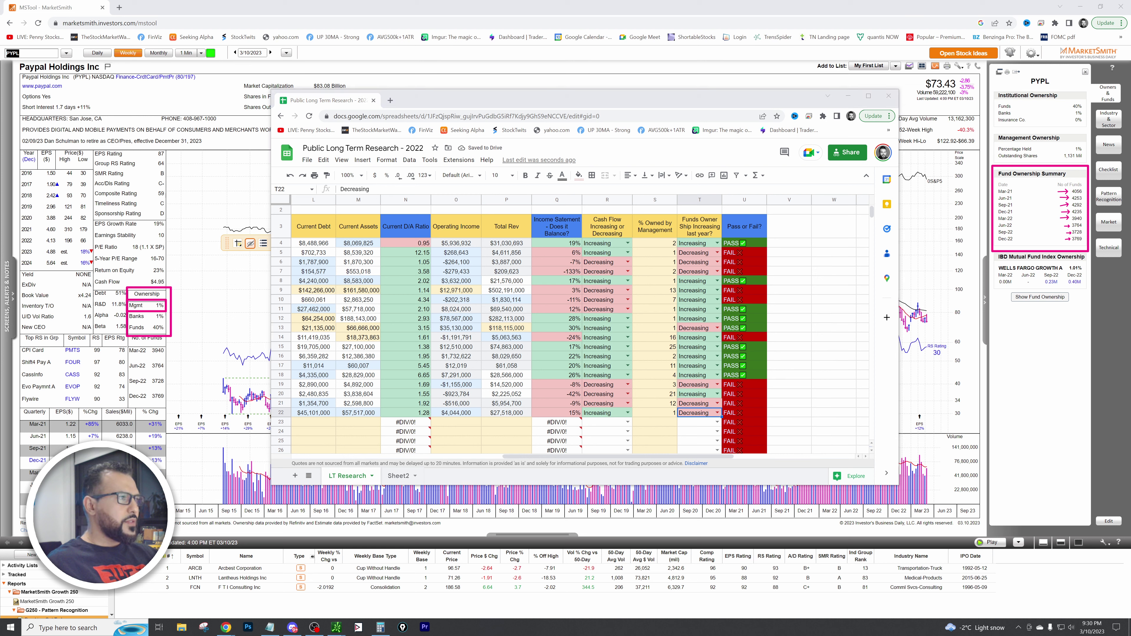
pyautogui.moveTo(717, 404); pyautogui.dragTo(771, 422)
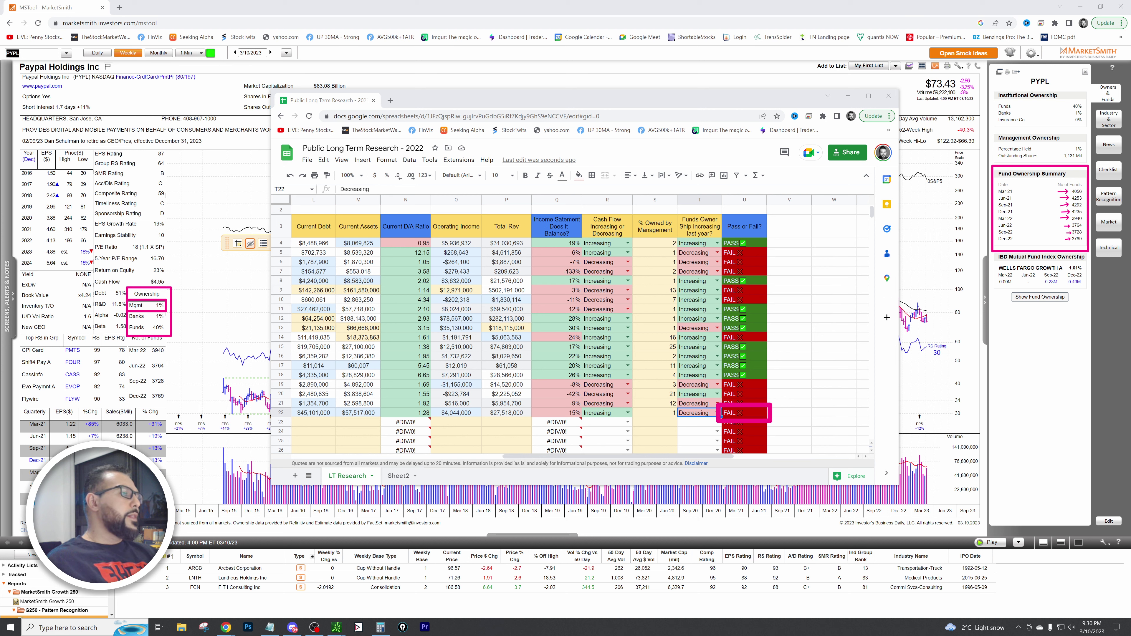
pyautogui.press('Escape')
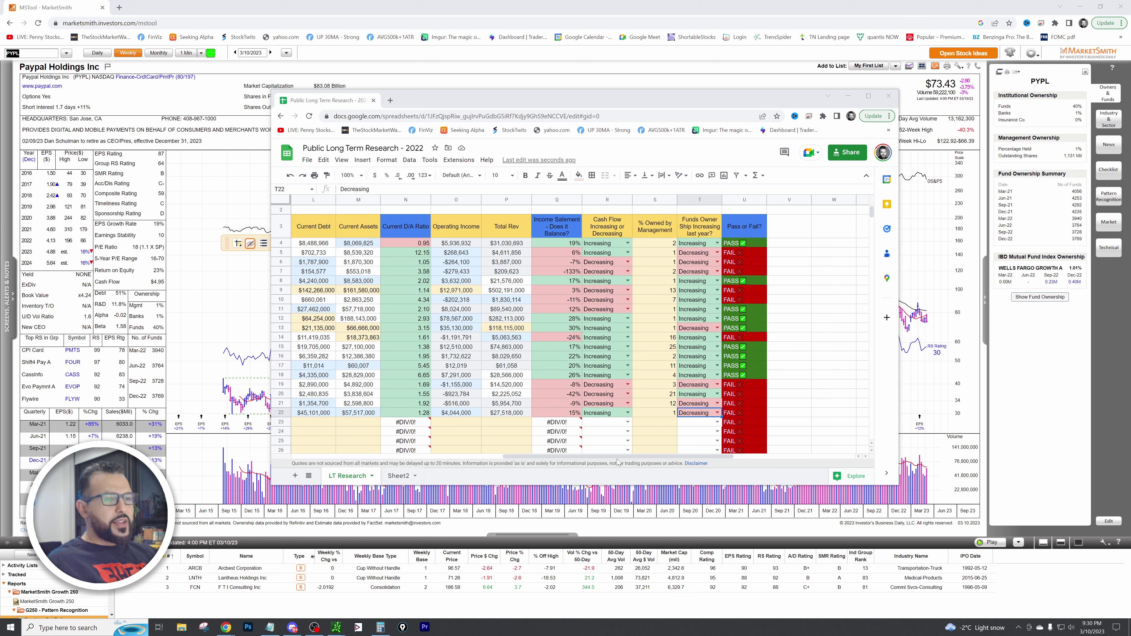
# - Try PayPal's Total Rev in P22 as 3,200,000, then as 32,000,000
pyautogui.moveTo(590, 459); pyautogui.dragTo(546, 459)
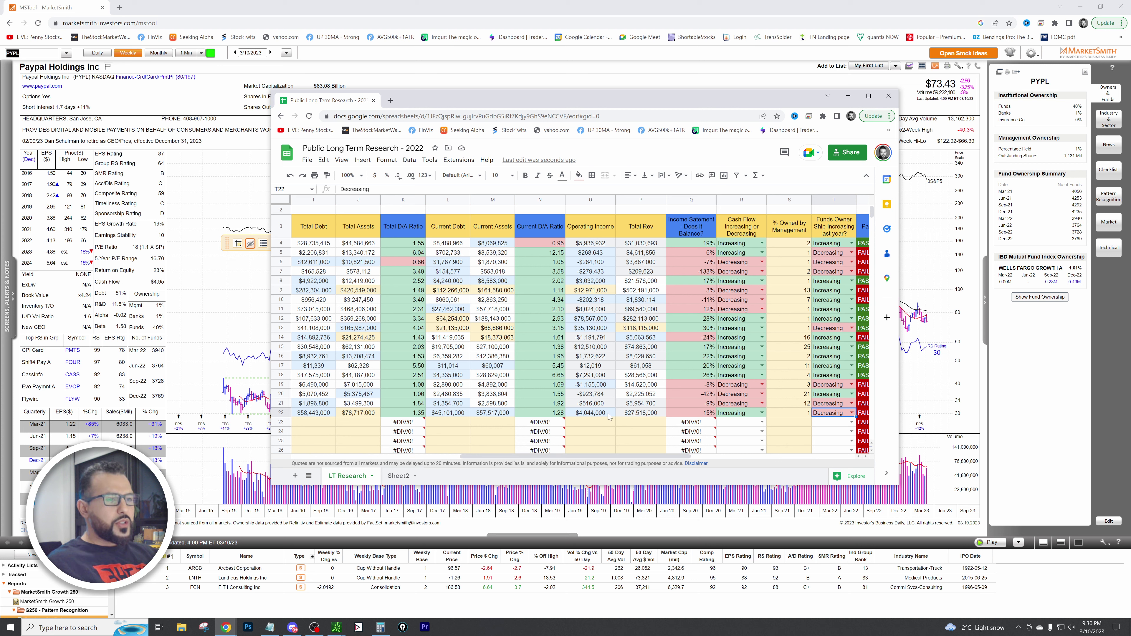
pyautogui.click(649, 415)
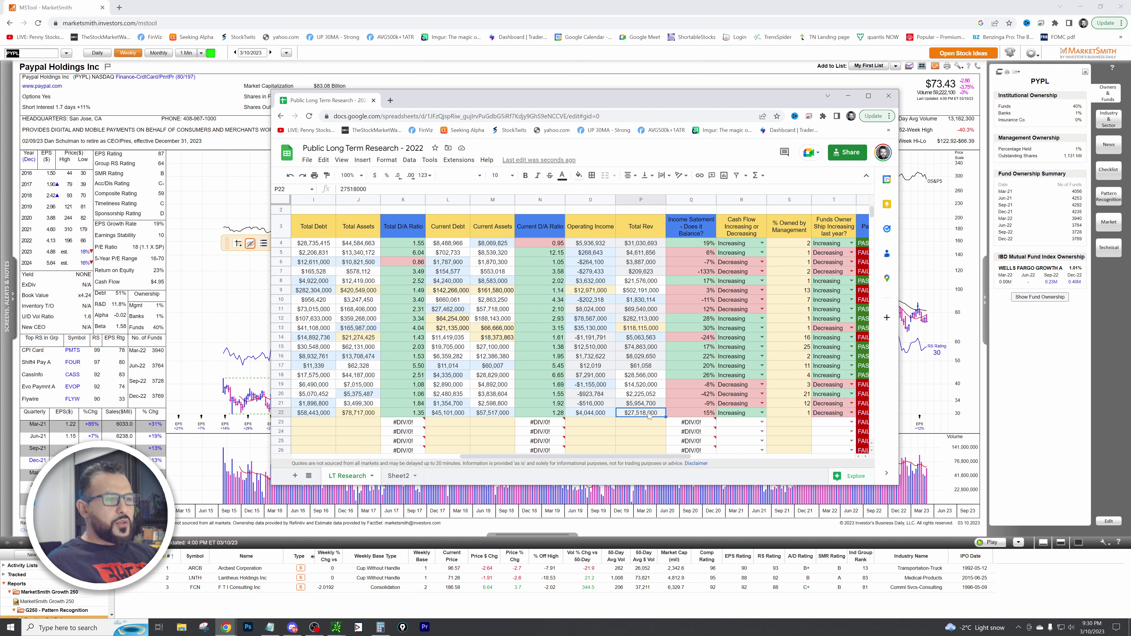
pyautogui.write('3200000')
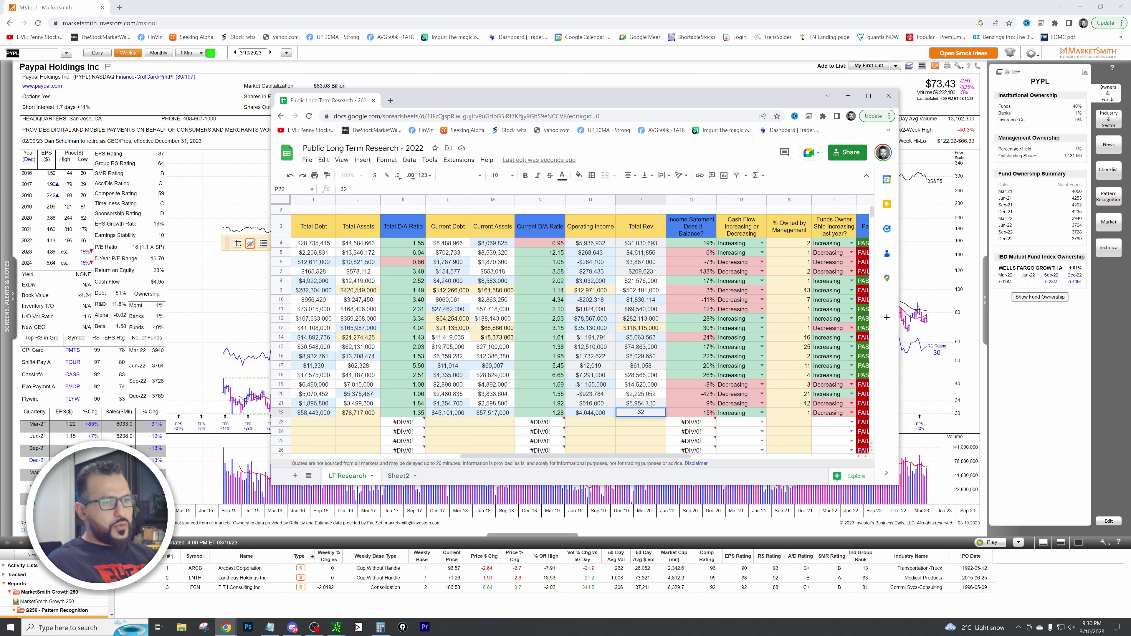
pyautogui.press('Return')
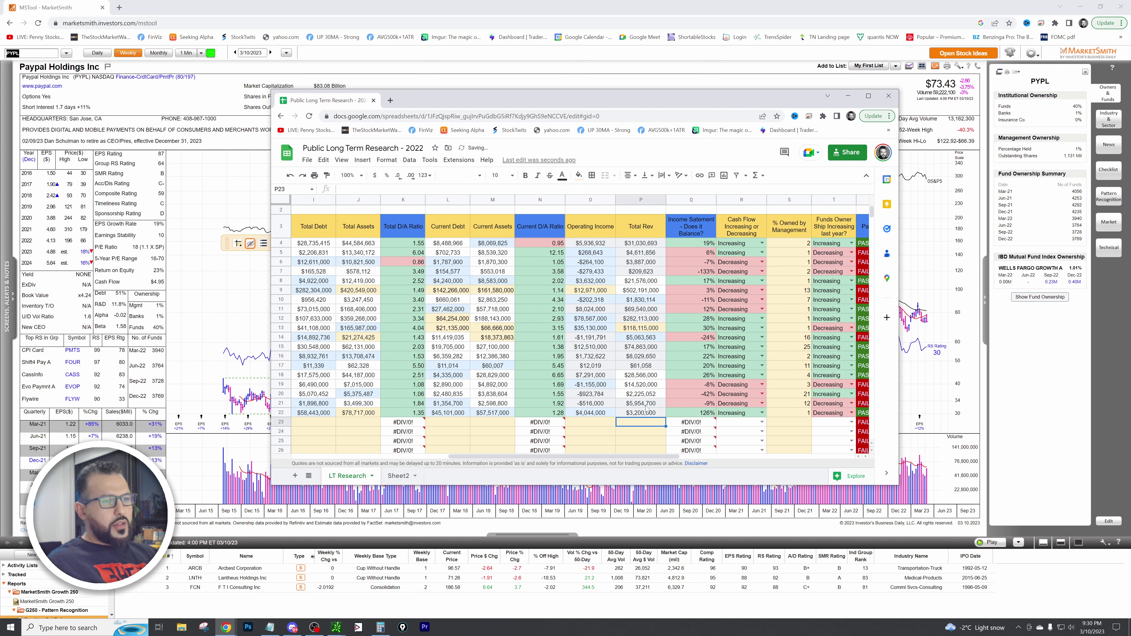
pyautogui.click(637, 415)
pyautogui.doubleClick(637, 416)
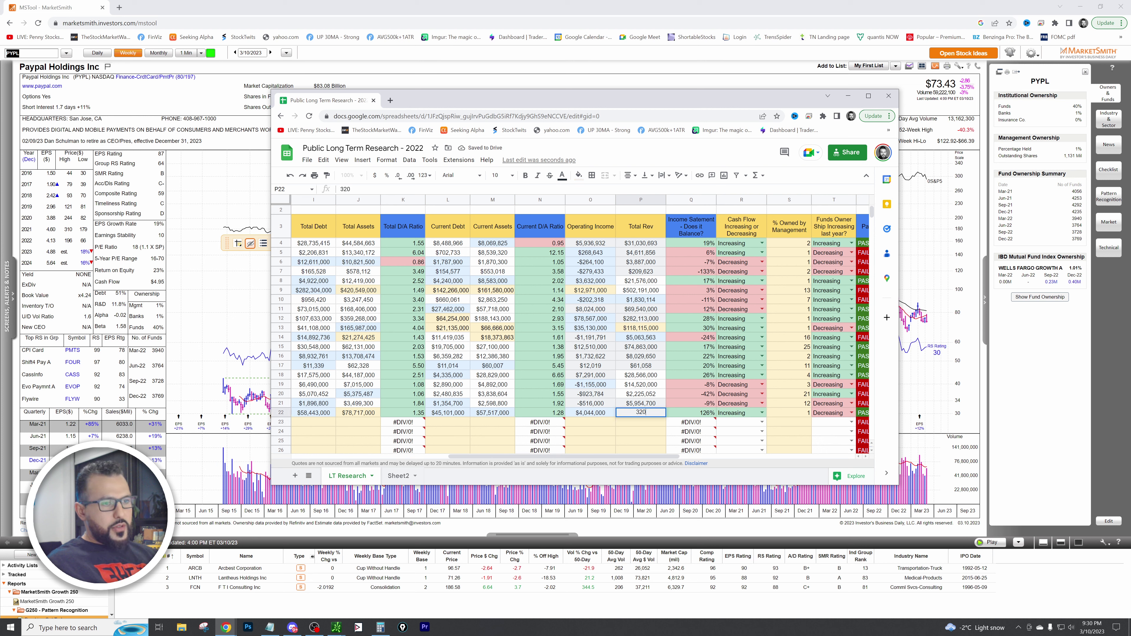
pyautogui.write('000,000')
pyautogui.press('Return')
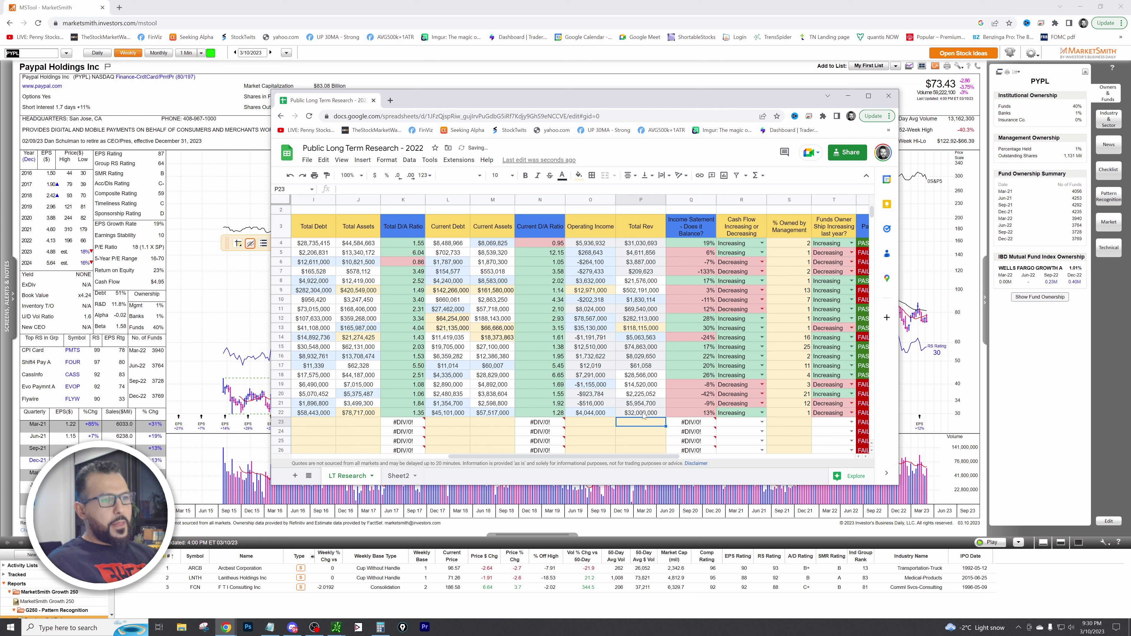
# - Set P22 to 20,000,000 so the Pass/Fail cell reads PASS, then switch to the chart
pyautogui.click(655, 407)
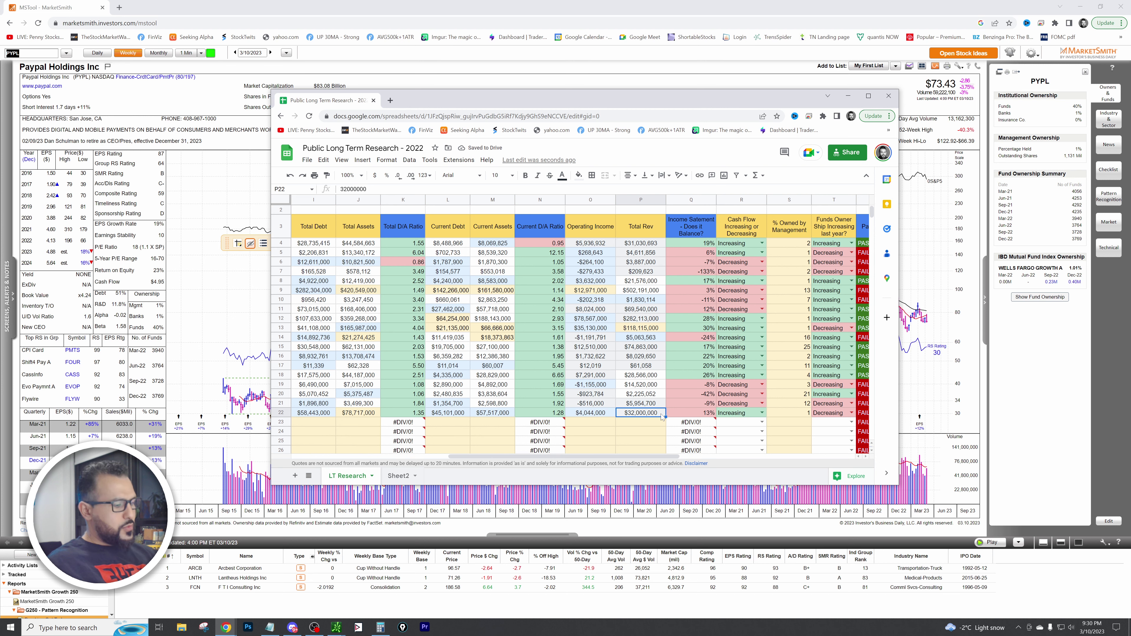
pyautogui.write('20,000,000')
pyautogui.press('Return')
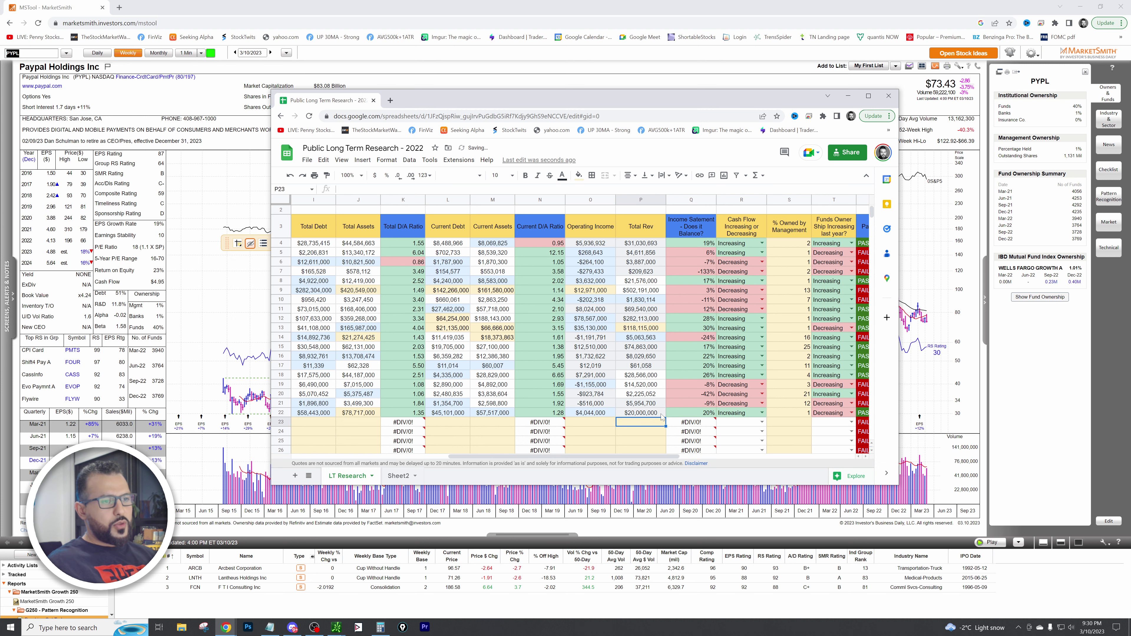
pyautogui.scroll(1, 645, 427)
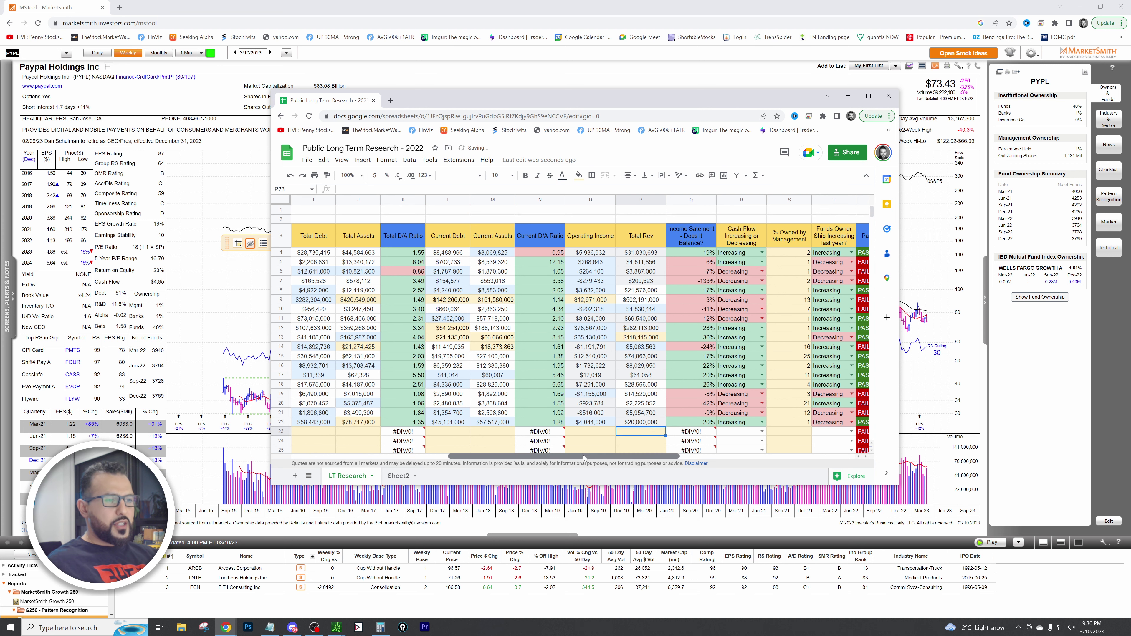
pyautogui.moveTo(588, 457); pyautogui.dragTo(630, 458)
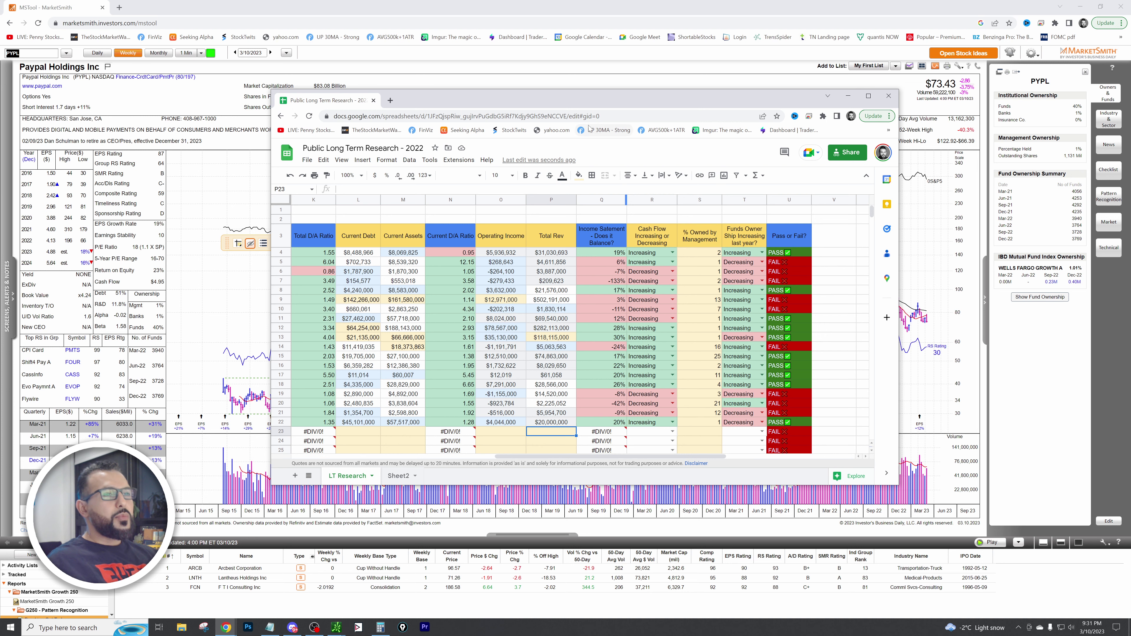
pyautogui.hotkey('alt', 'Tab')
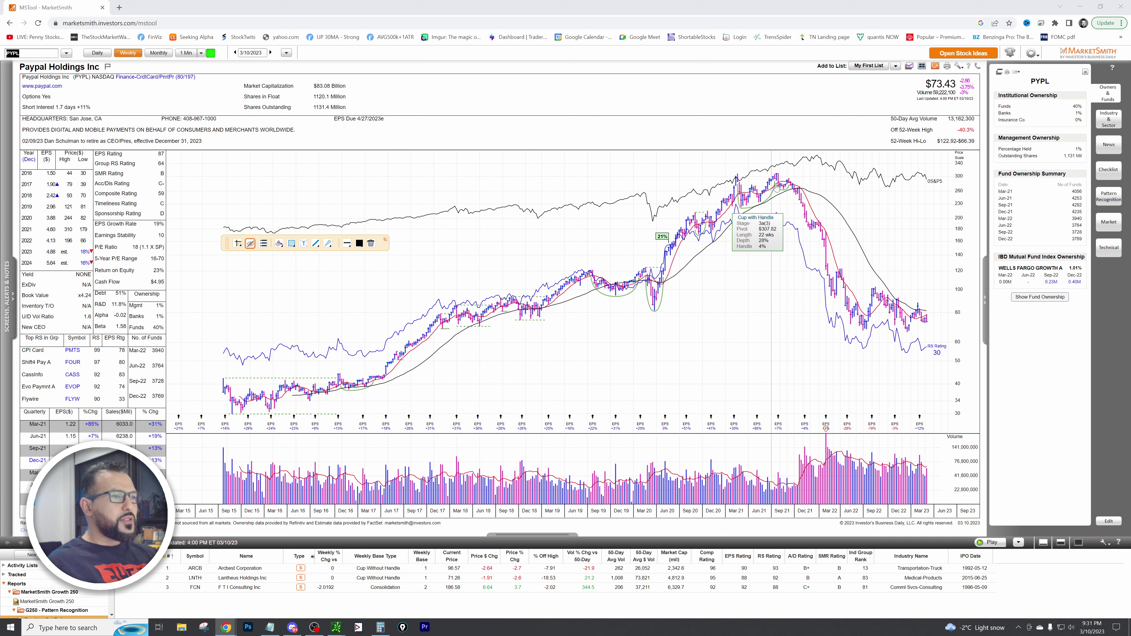
# - Check price details for a couple of PayPal chart bars, including an October 2022 bar
pyautogui.click(783, 177)
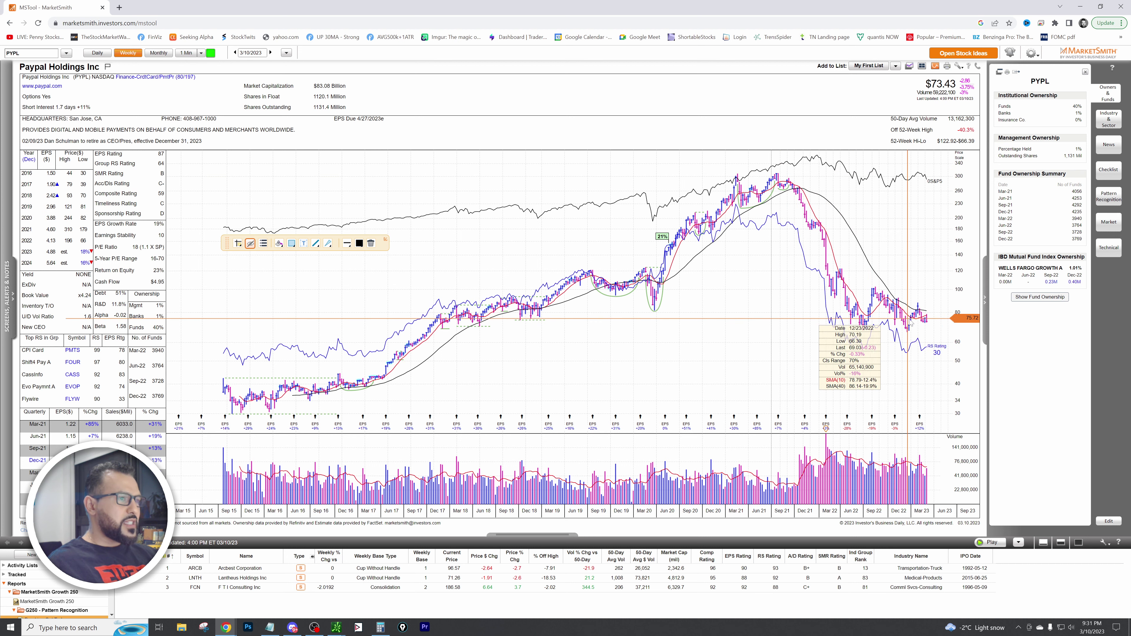
pyautogui.click(935, 324)
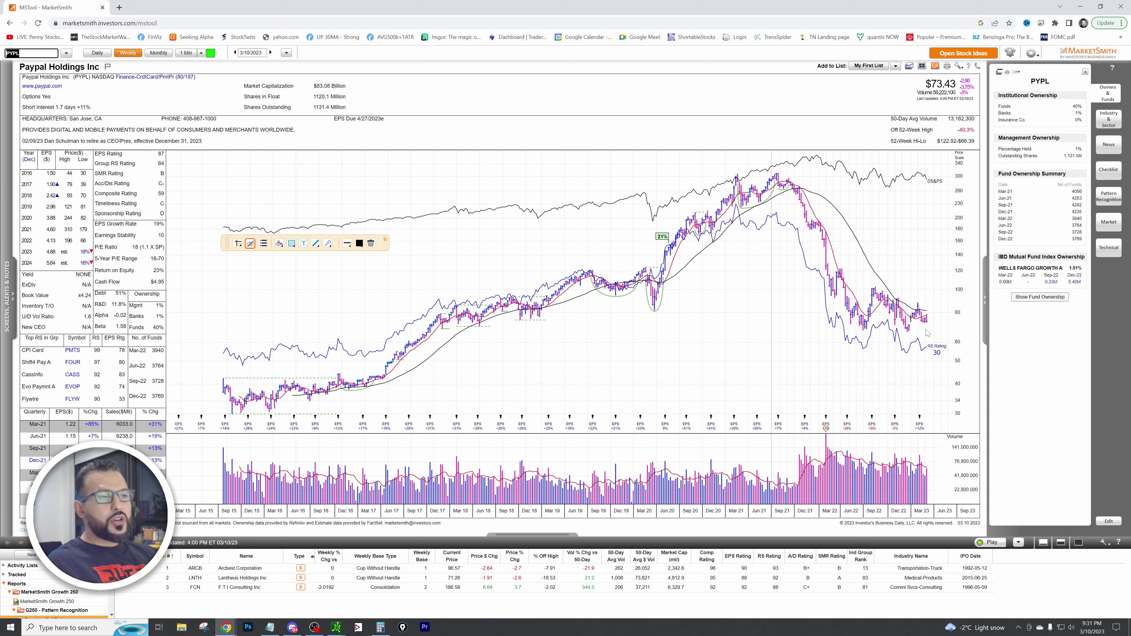
pyautogui.click(896, 330)
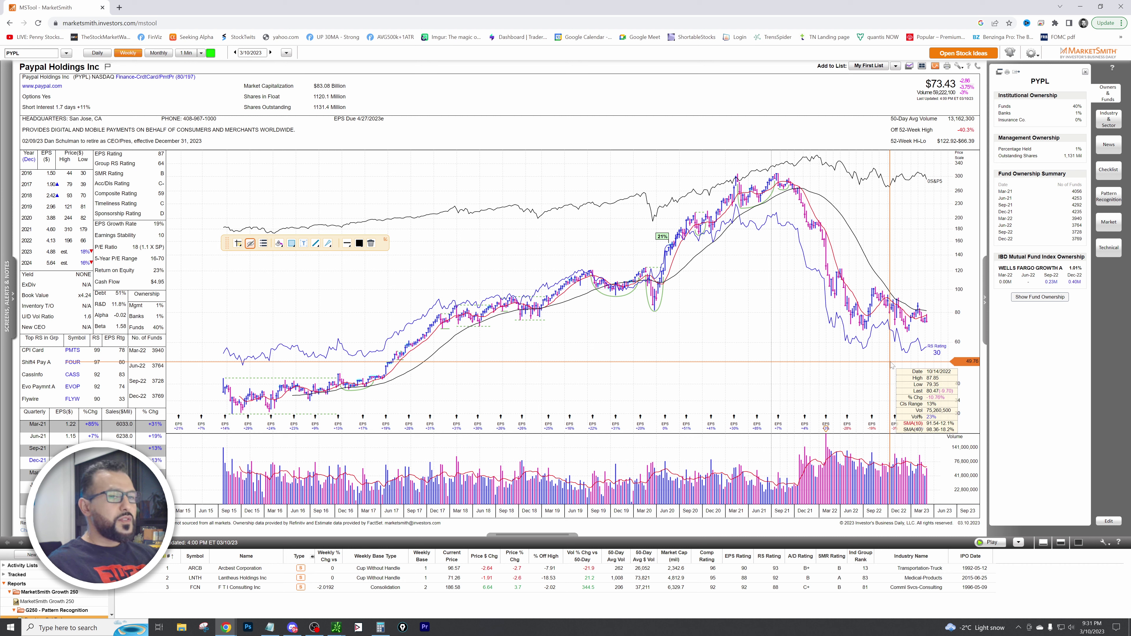
pyautogui.click(895, 394)
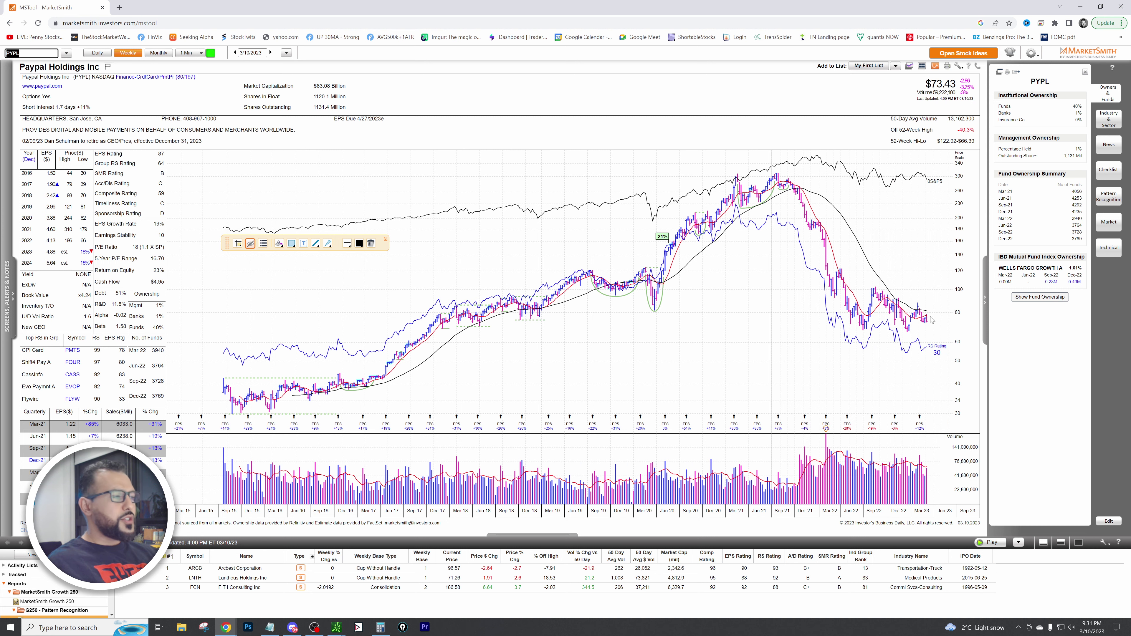
# - Bring back the research spreadsheet, drag it to the right, and minimize it
pyautogui.hotkey('alt', 'Tab')
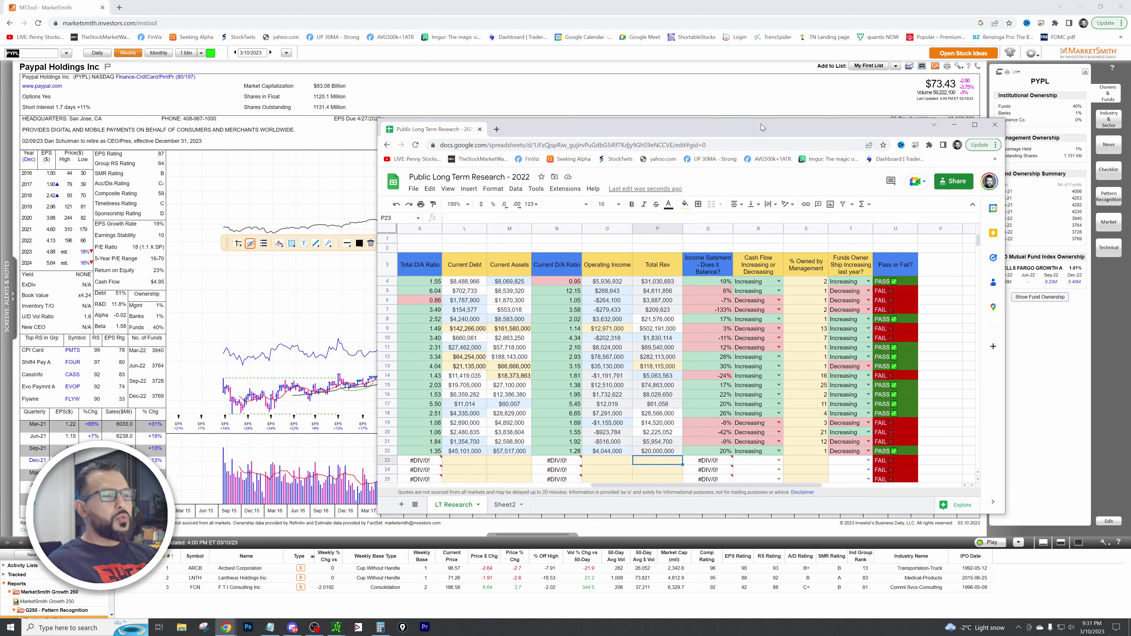
pyautogui.moveTo(761, 127); pyautogui.dragTo(761, 127)
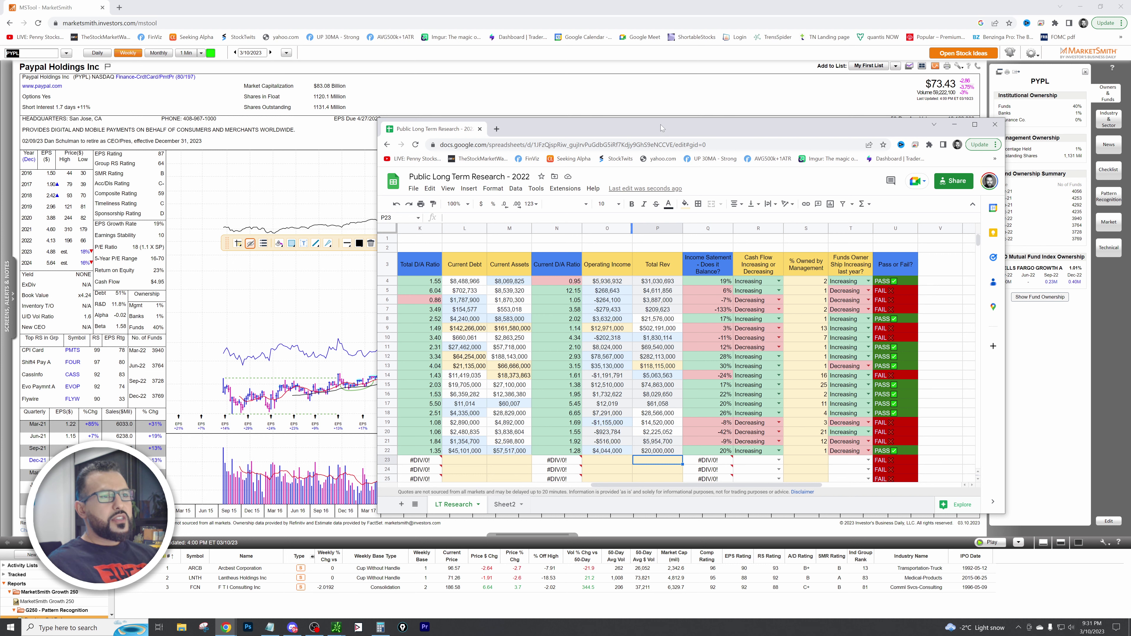
pyautogui.moveTo(662, 131); pyautogui.dragTo(633, 126)
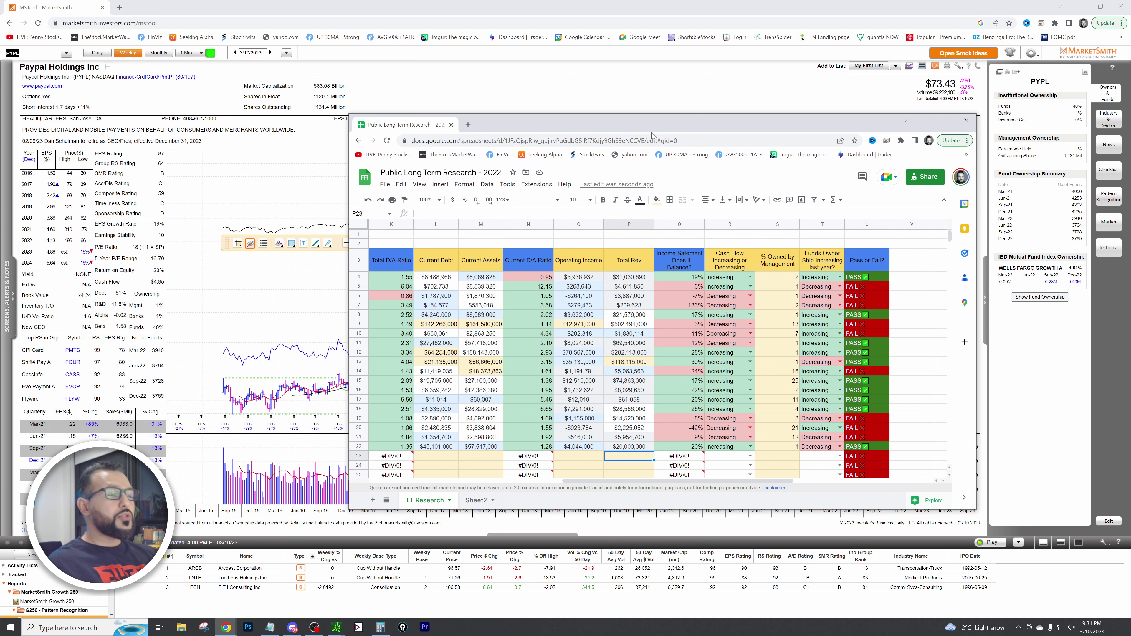
pyautogui.click(926, 120)
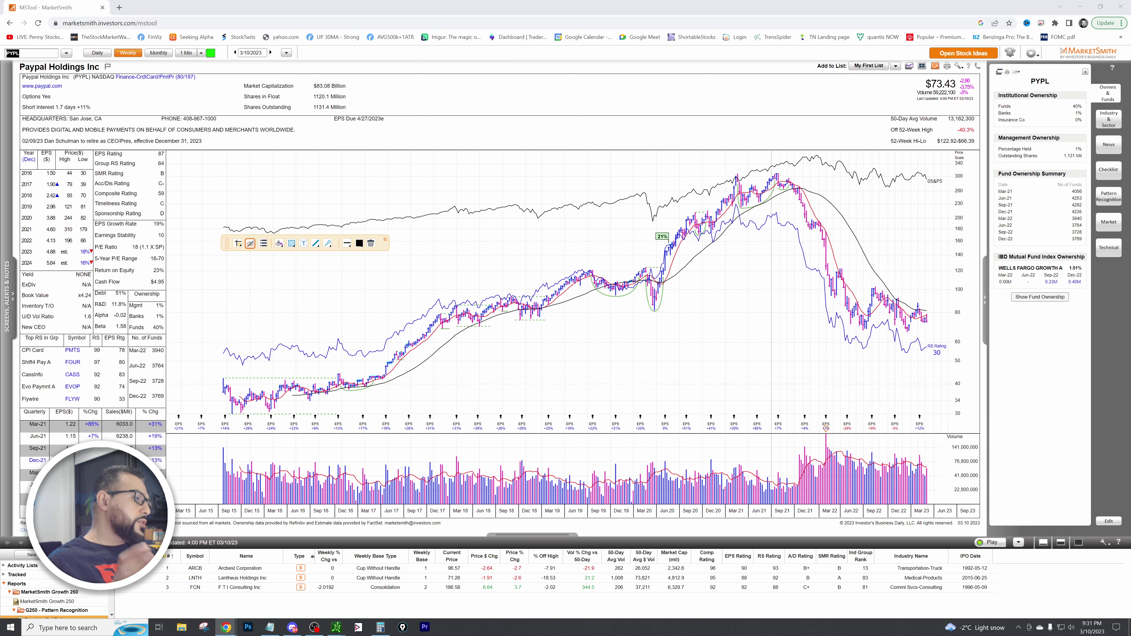